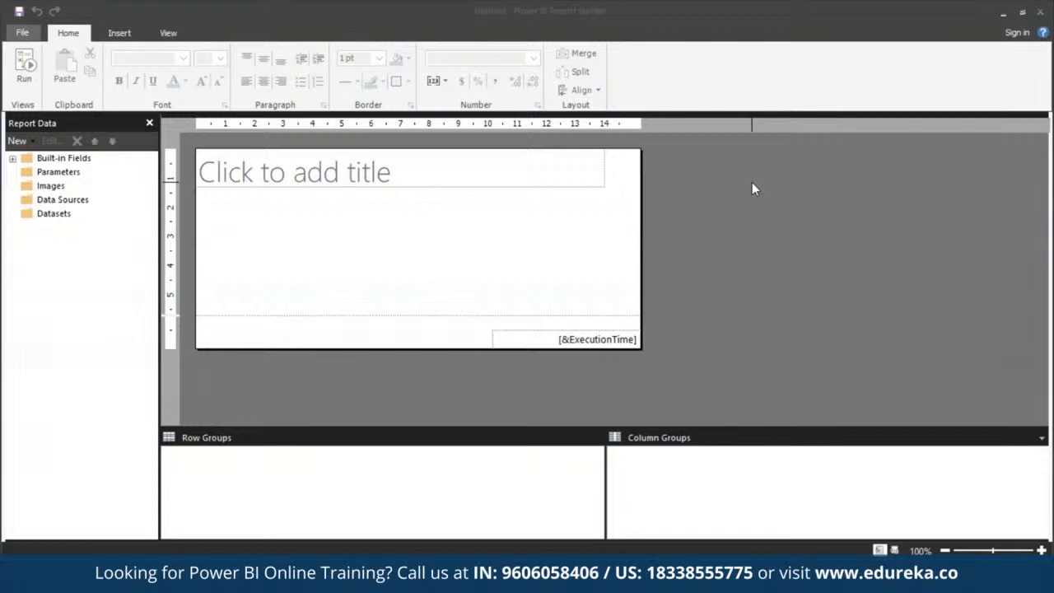
# Start a new report with the Table or Matrix Wizard and choose to create a dataset
pyautogui.click(22, 32)
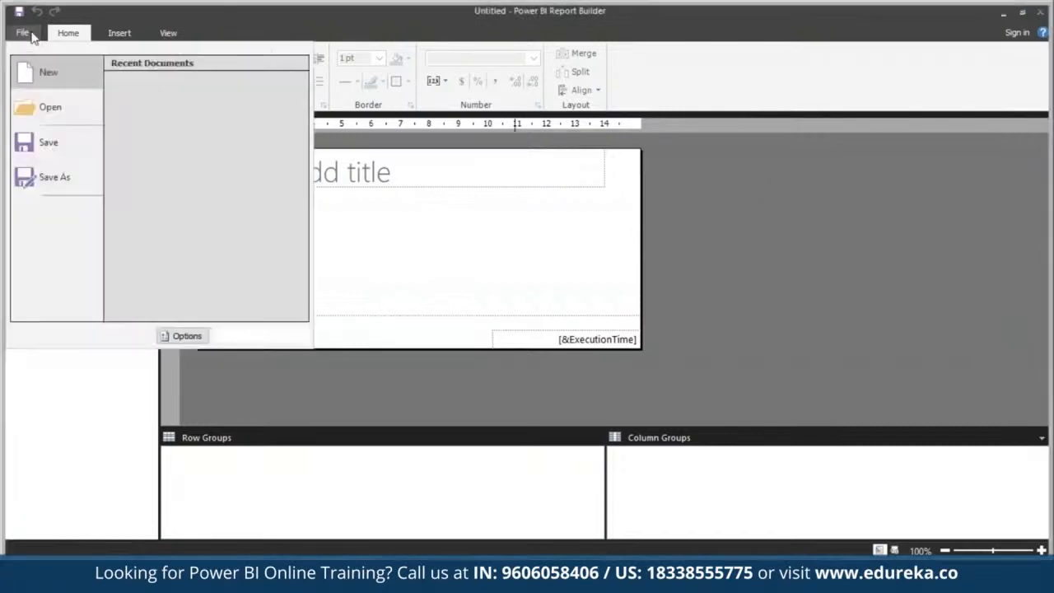
pyautogui.click(61, 72)
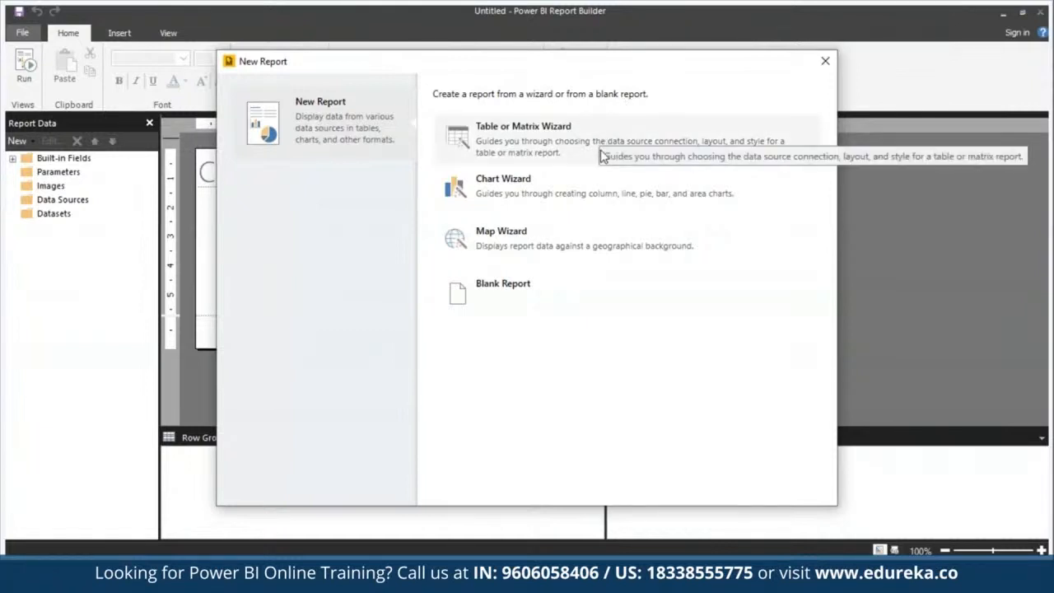
pyautogui.click(584, 285)
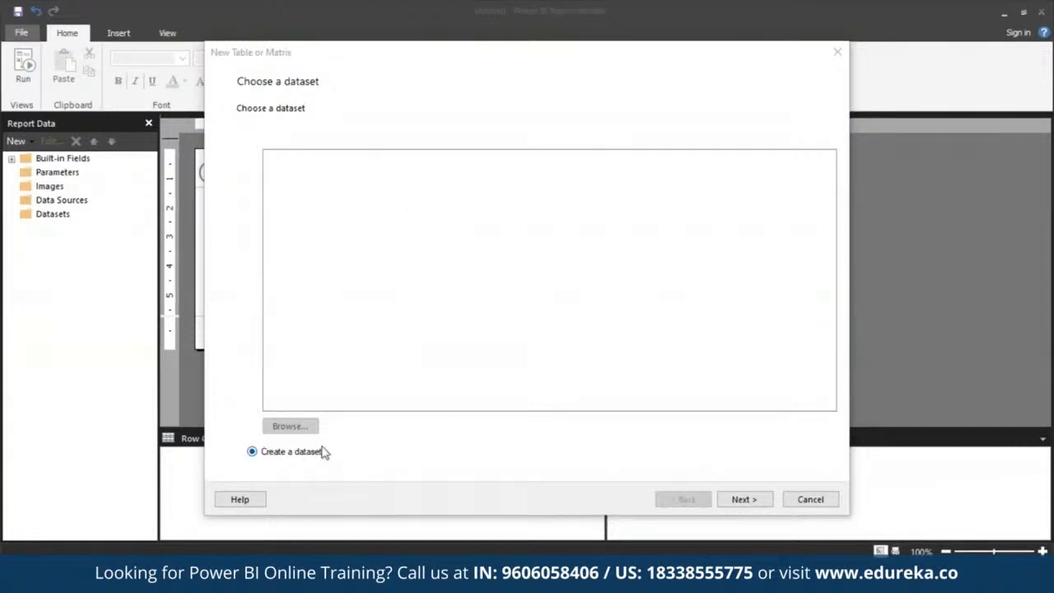
pyautogui.click(744, 500)
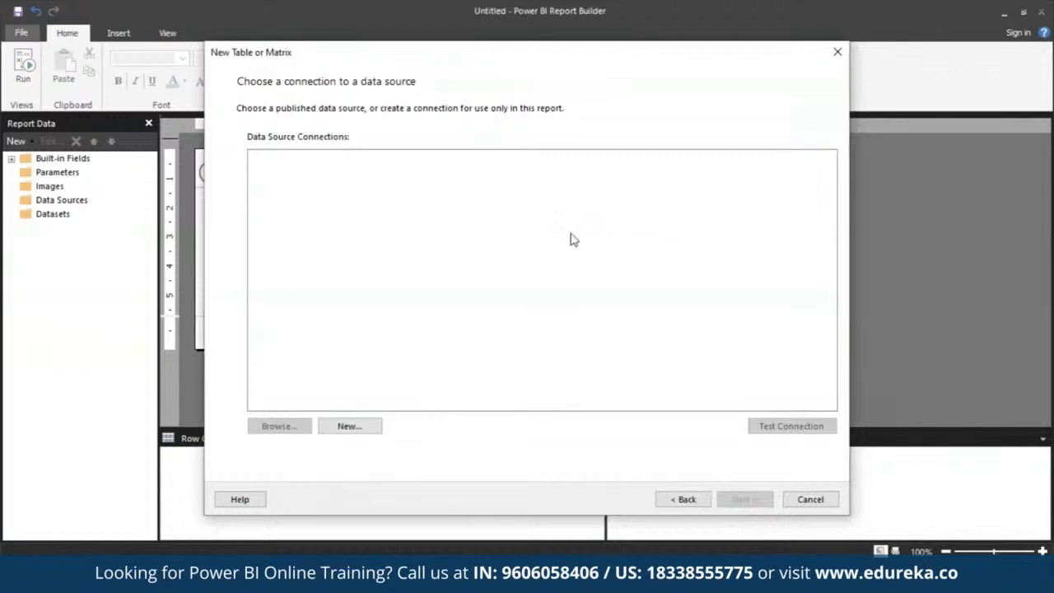
# Add a data source named MyAzureDataSource with the Microsoft Azure SQL Database connection type
pyautogui.click(380, 427)
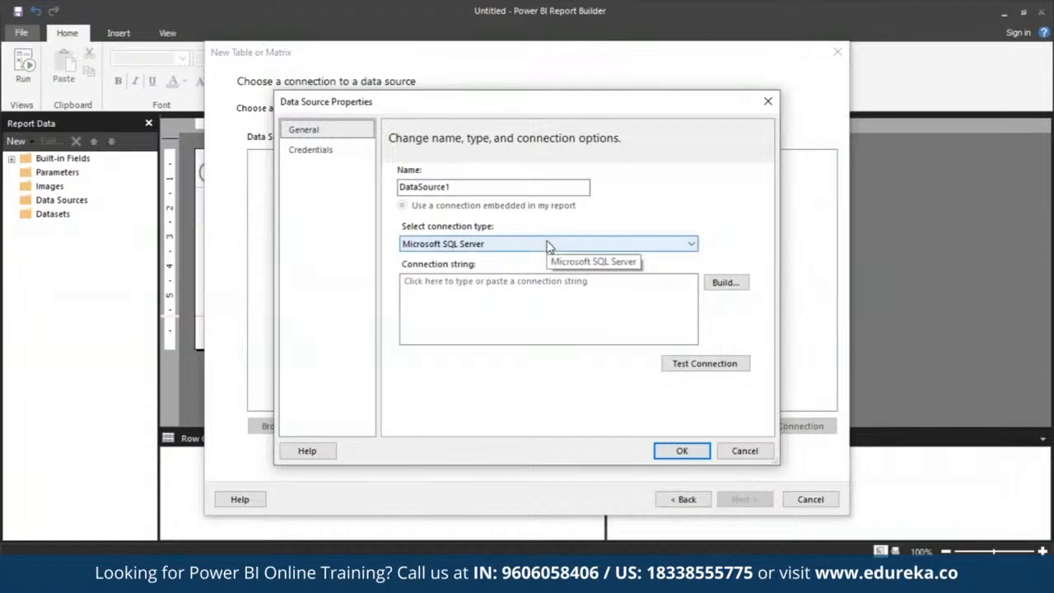
pyautogui.click(552, 186)
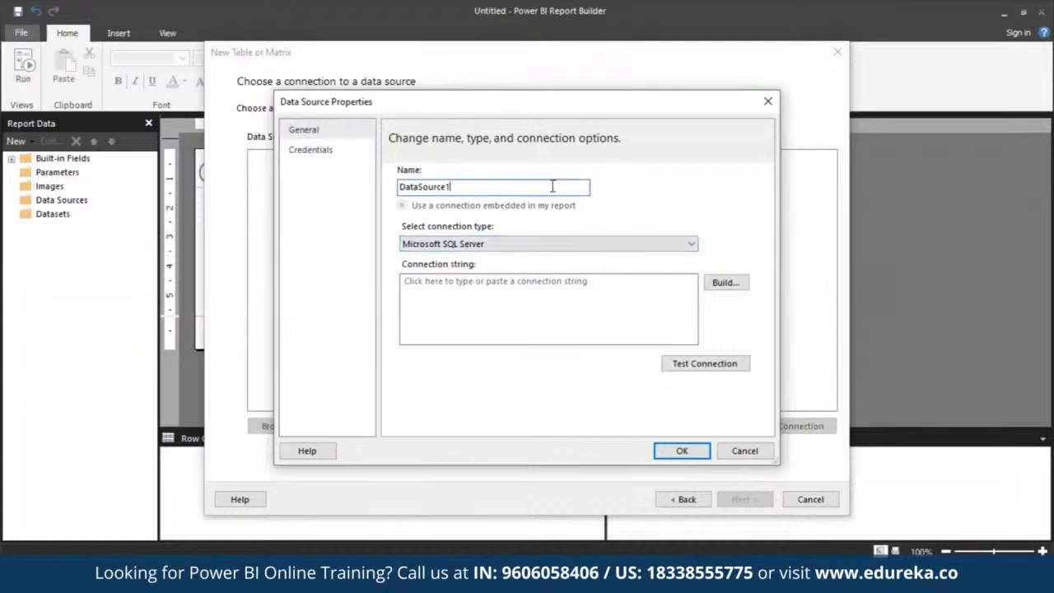
pyautogui.doubleClick(553, 186)
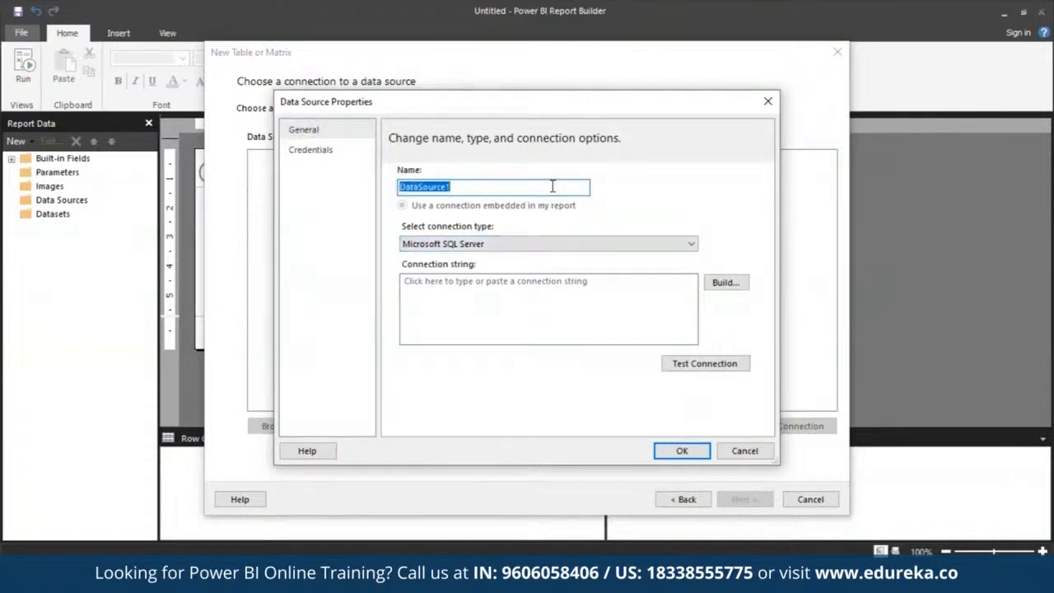
pyautogui.write('MyA')
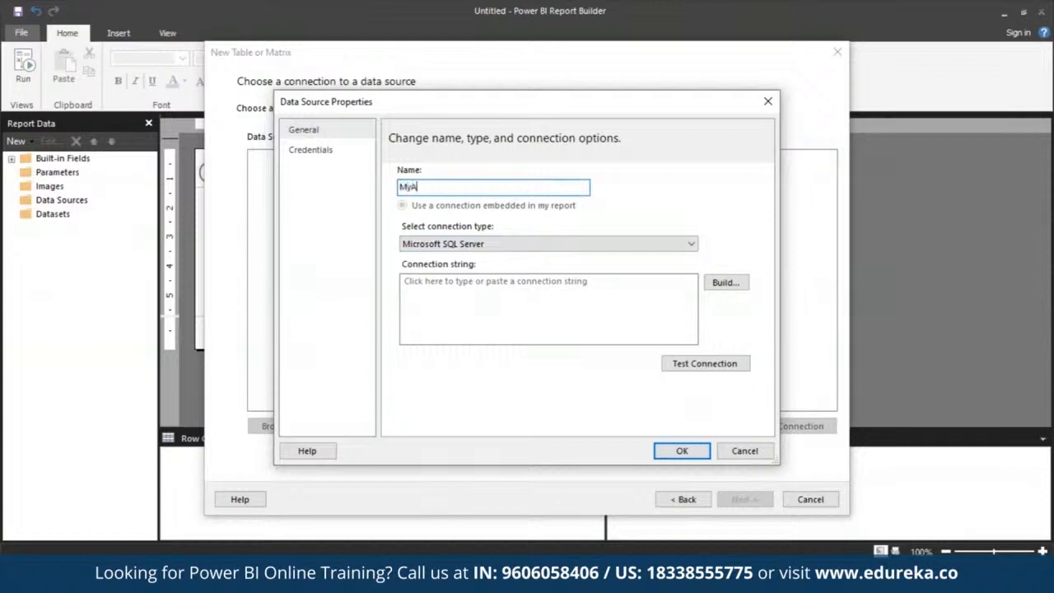
pyautogui.write('zureDataSource')
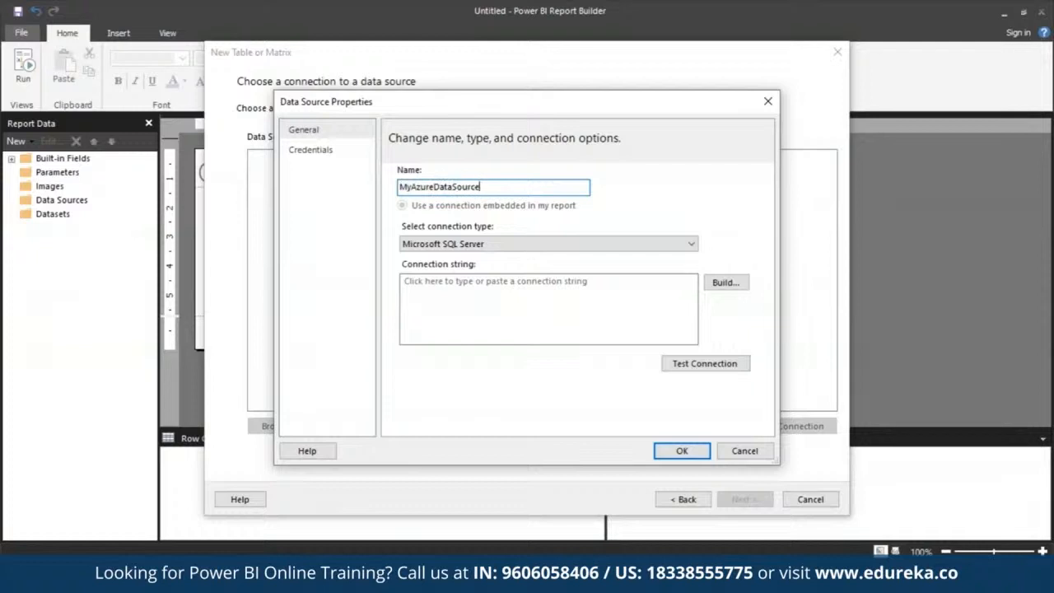
pyautogui.click(693, 246)
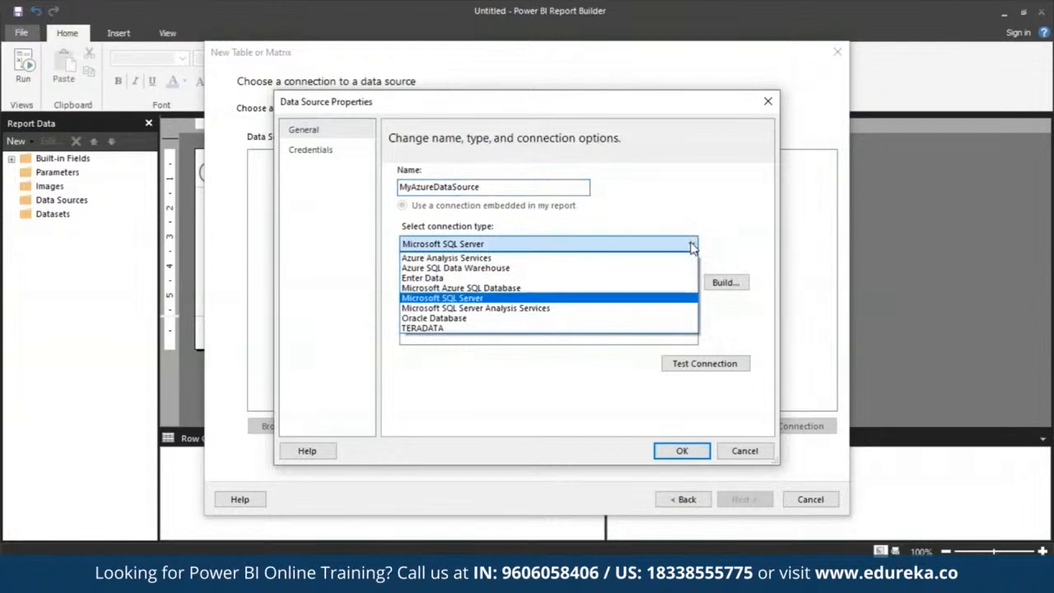
pyautogui.click(628, 290)
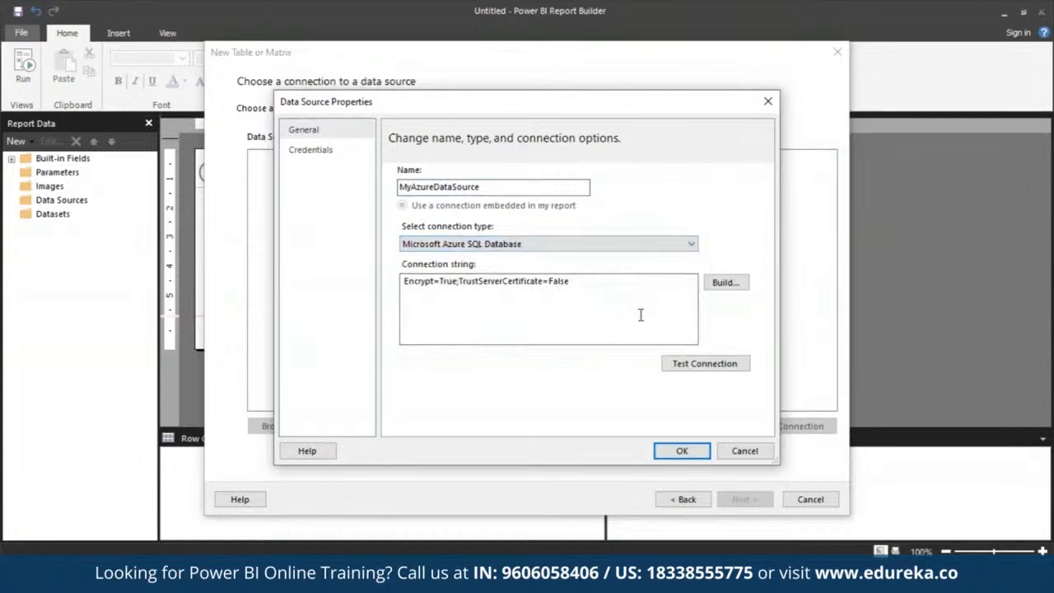
# Build the connection with SQL Server Authentication and the server name mysqlserver-2517.database.windows.net, copied from mySampleDatabase's overview in the Azure portal
pyautogui.click(734, 283)
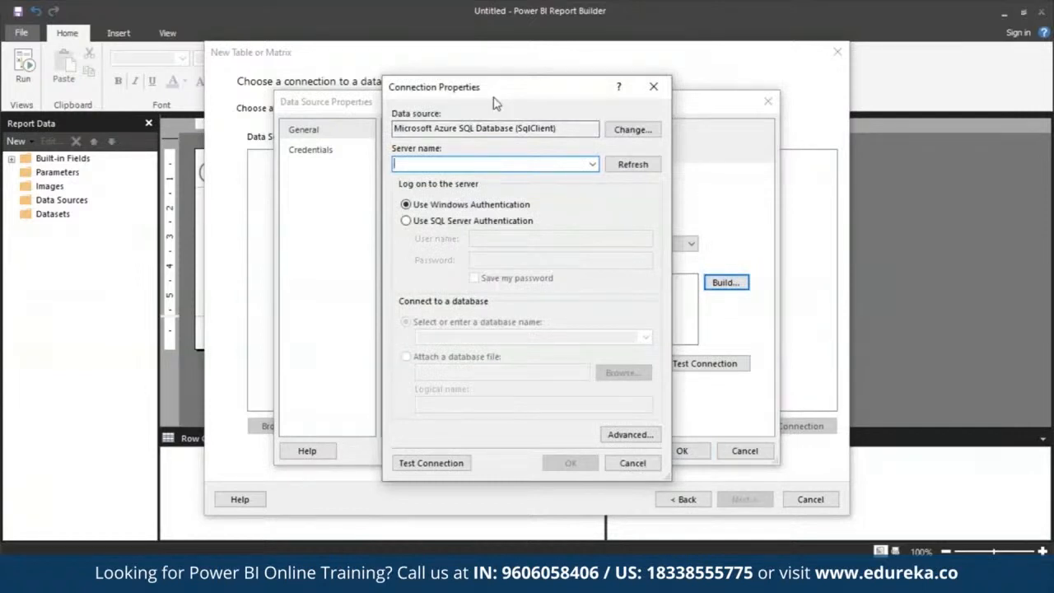
pyautogui.click(474, 221)
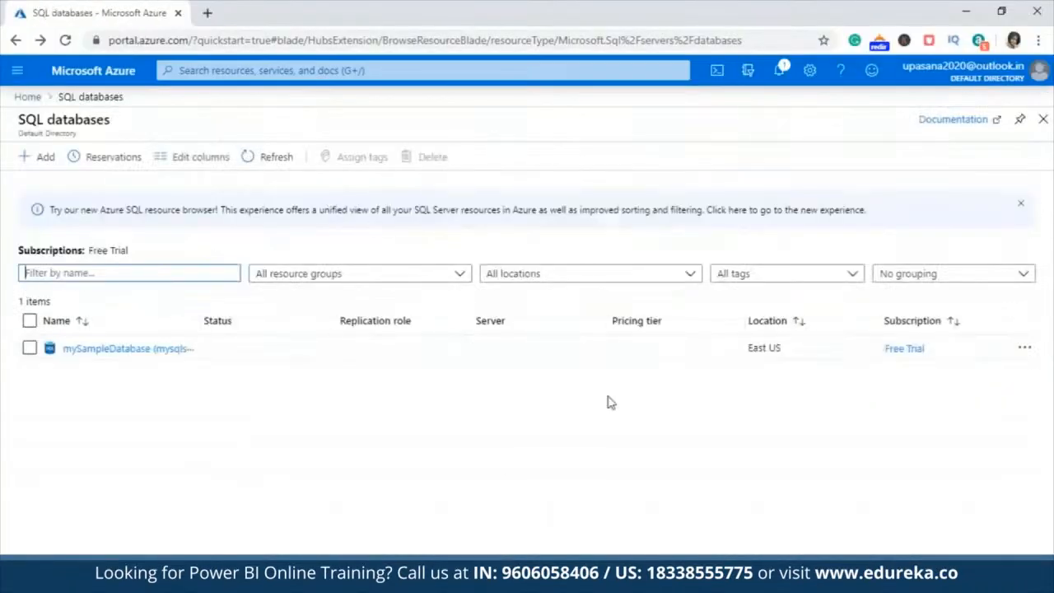
pyautogui.click(103, 350)
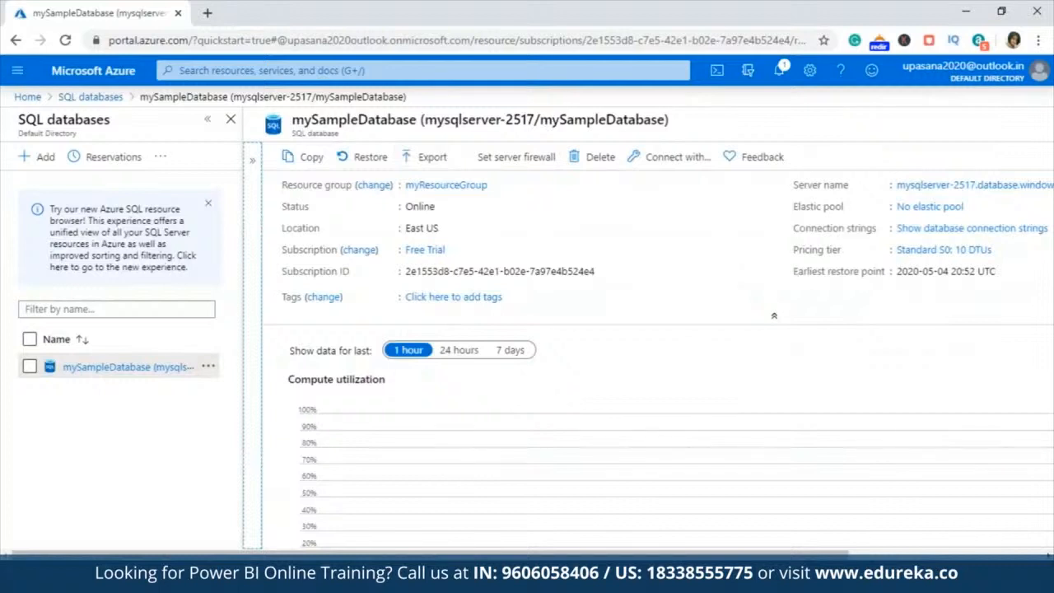
pyautogui.moveTo(715, 554); pyautogui.dragTo(914, 552)
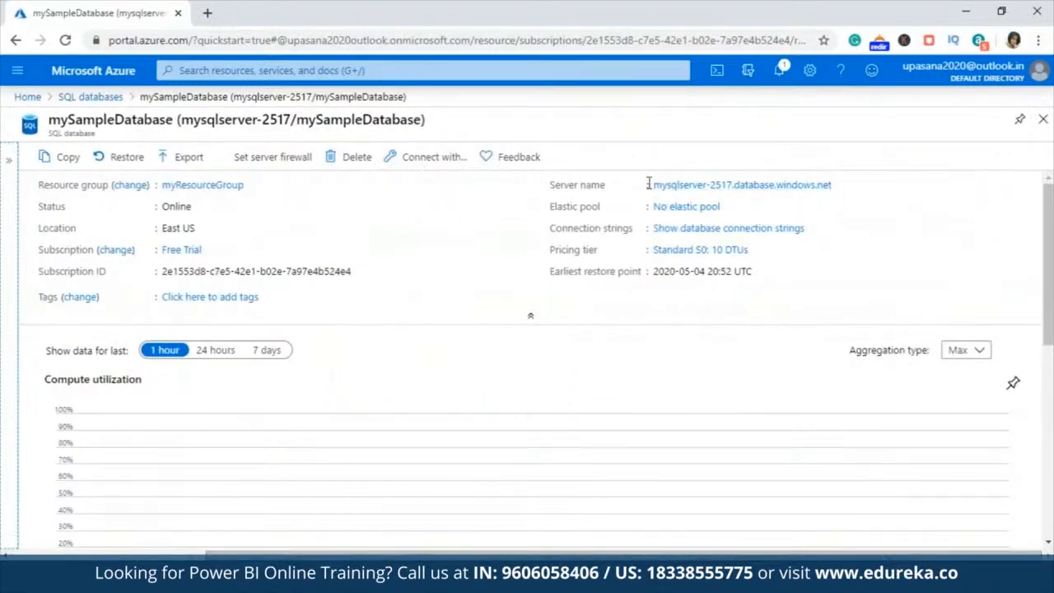
pyautogui.moveTo(650, 189); pyautogui.dragTo(862, 189)
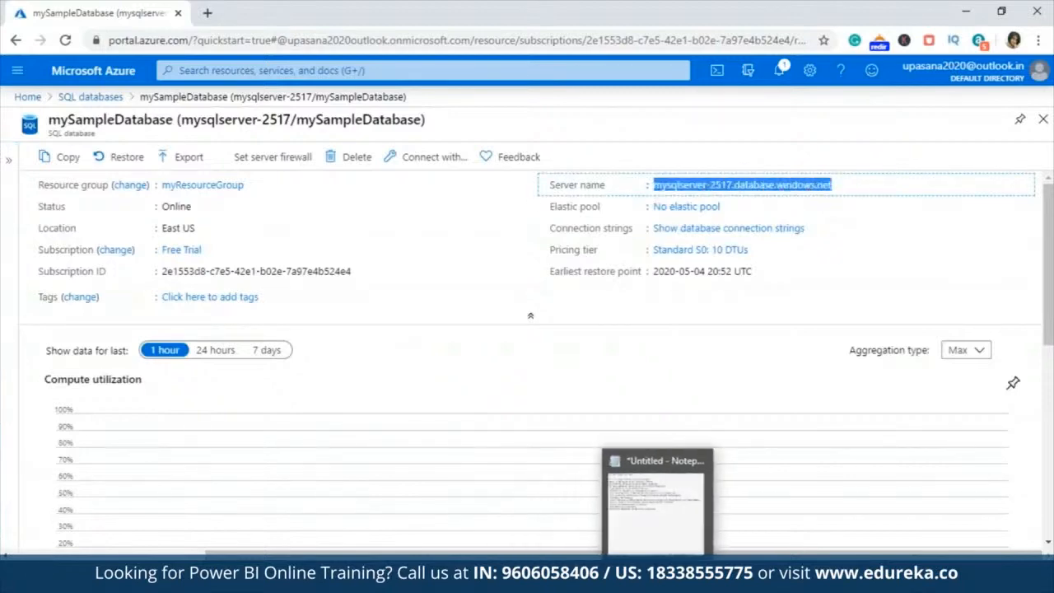
pyautogui.click(692, 577)
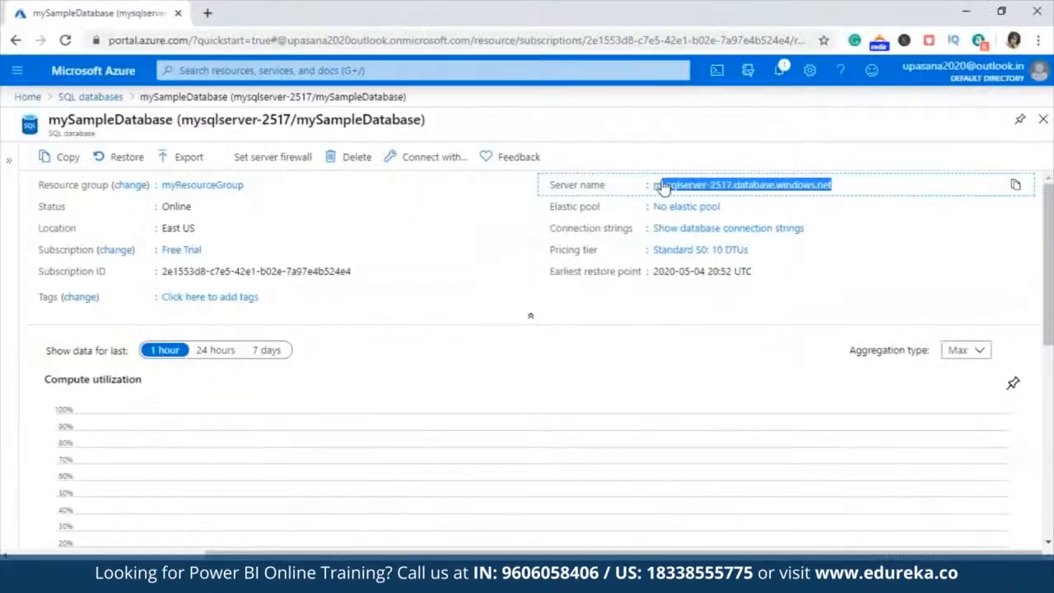
pyautogui.click(1017, 186)
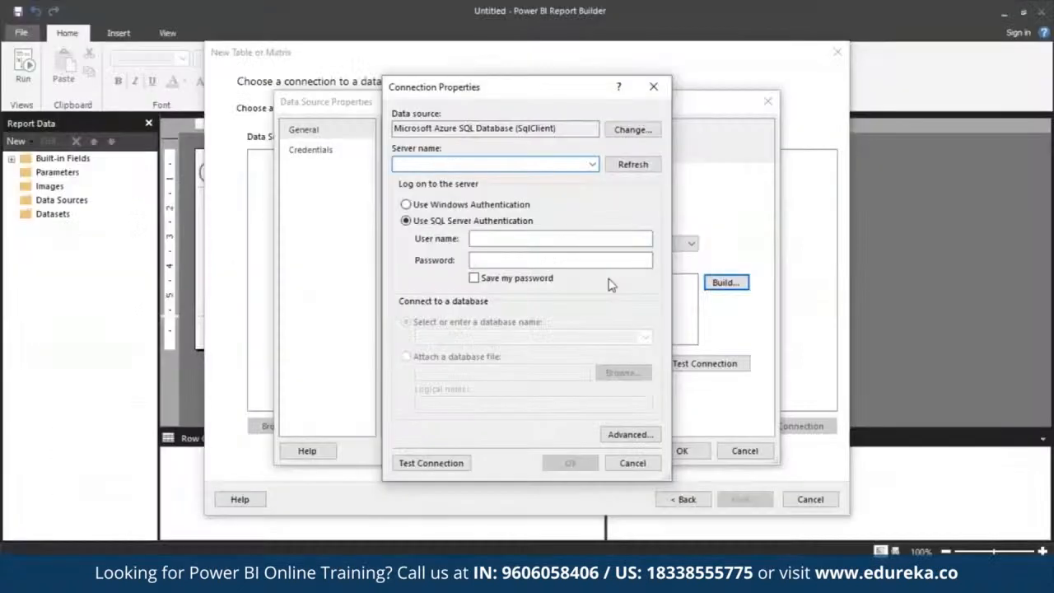
pyautogui.hotkey('ctrl', 'v')
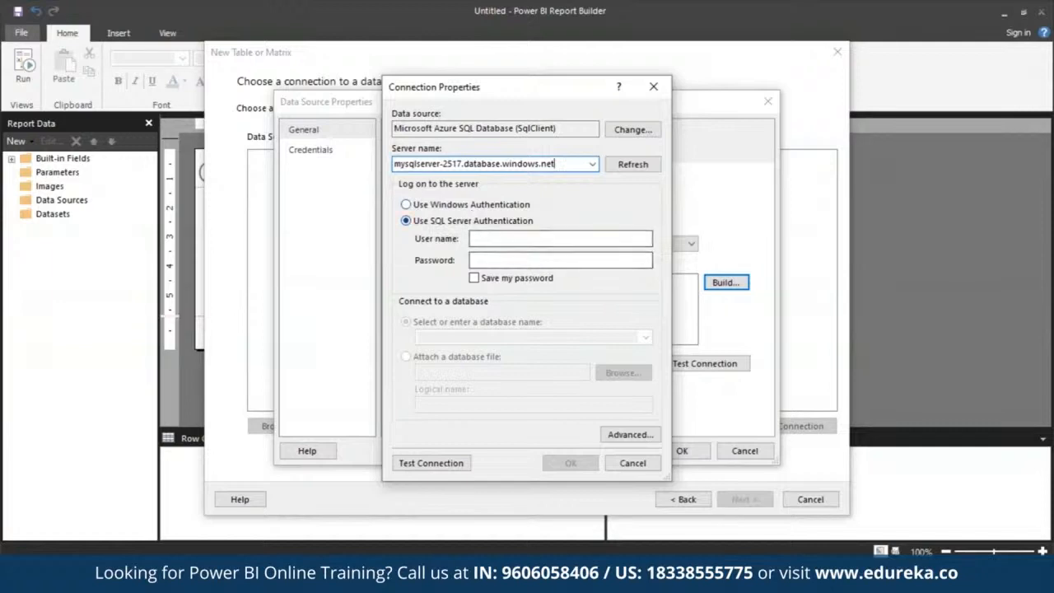
# Look up the login in the Azure portal's query editor, and enter azureuser and the account password in the connection properties, saving the password
pyautogui.click(729, 578)
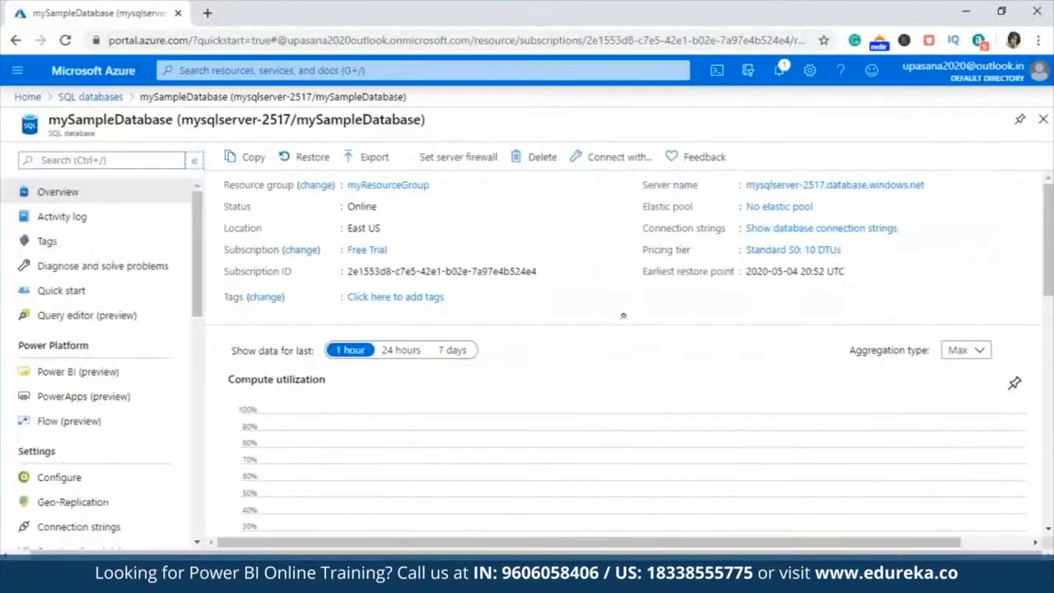
pyautogui.click(123, 315)
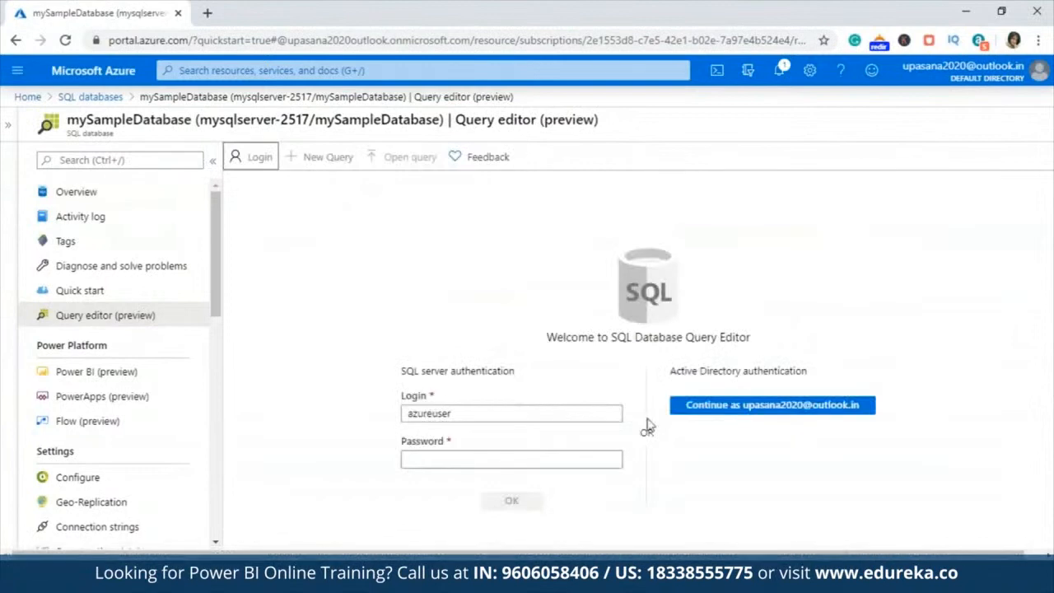
pyautogui.moveTo(452, 412); pyautogui.dragTo(344, 420)
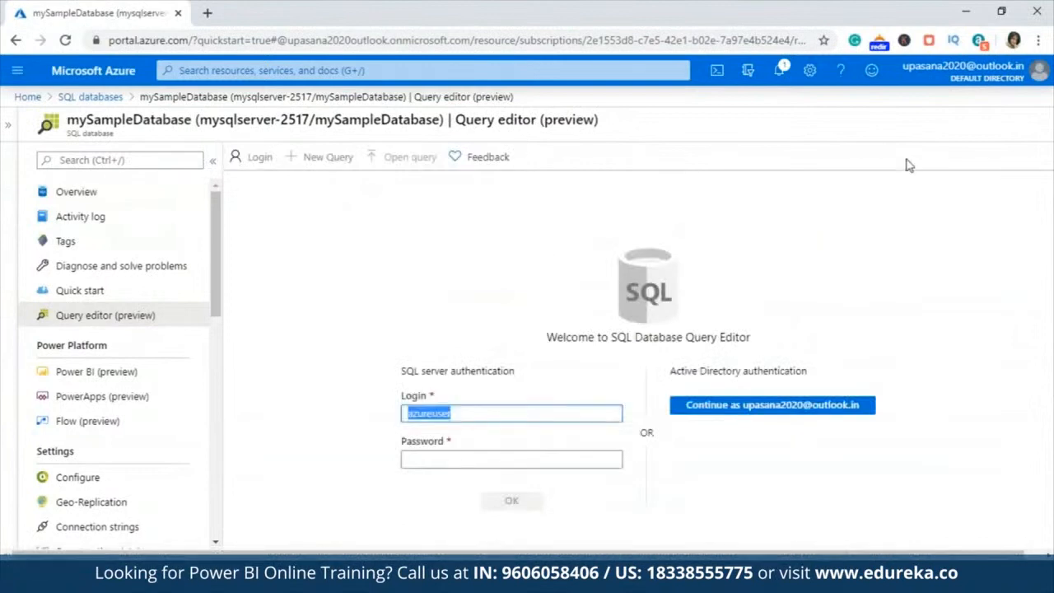
pyautogui.click(966, 12)
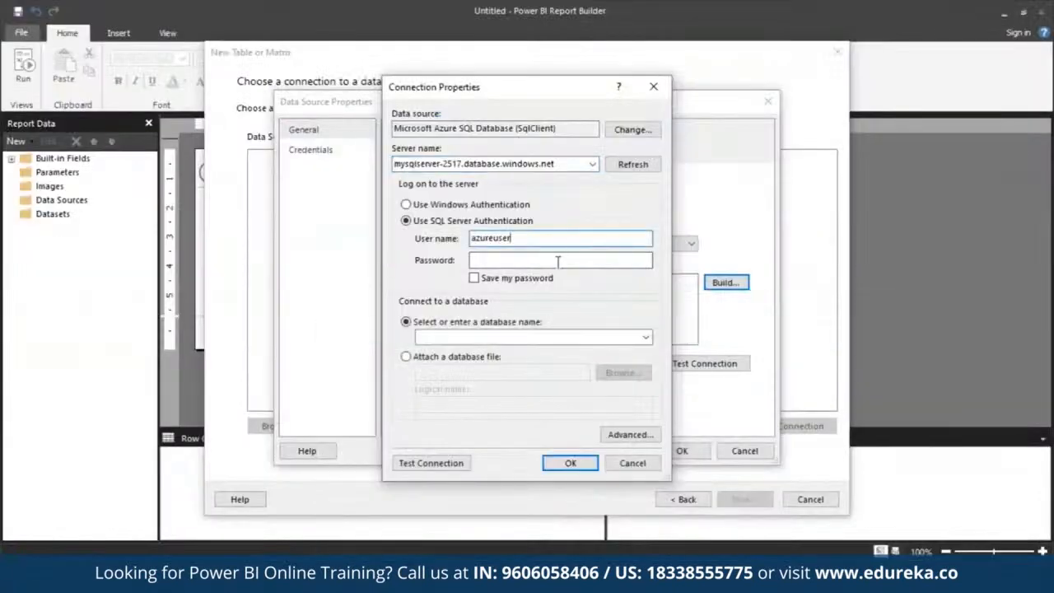
pyautogui.click(558, 261)
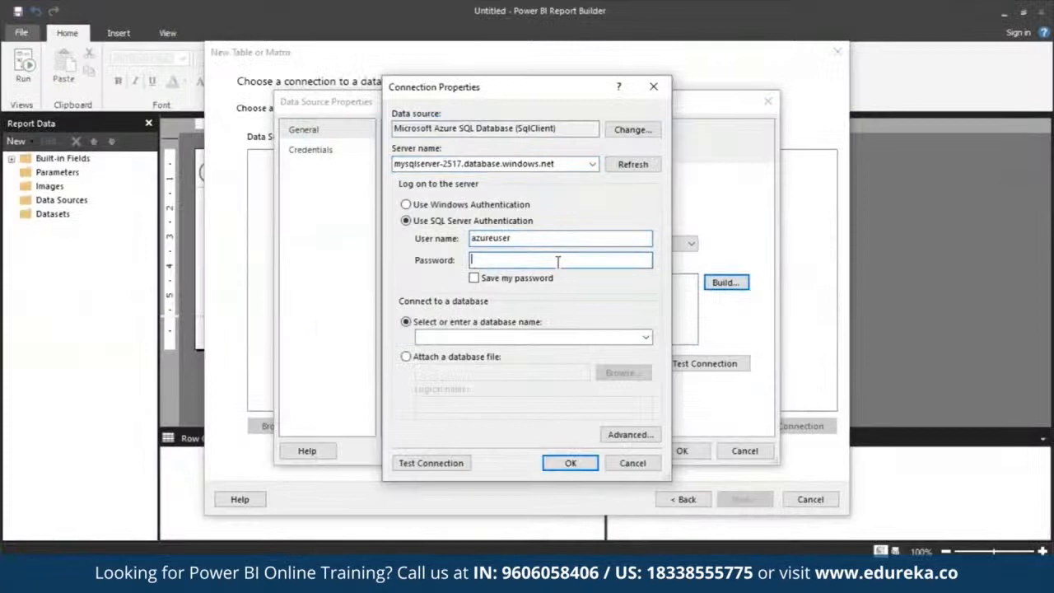
pyautogui.write('************')
# Select mySampleDatabase as the database, test the connection and accept the connection properties
pyautogui.click(647, 338)
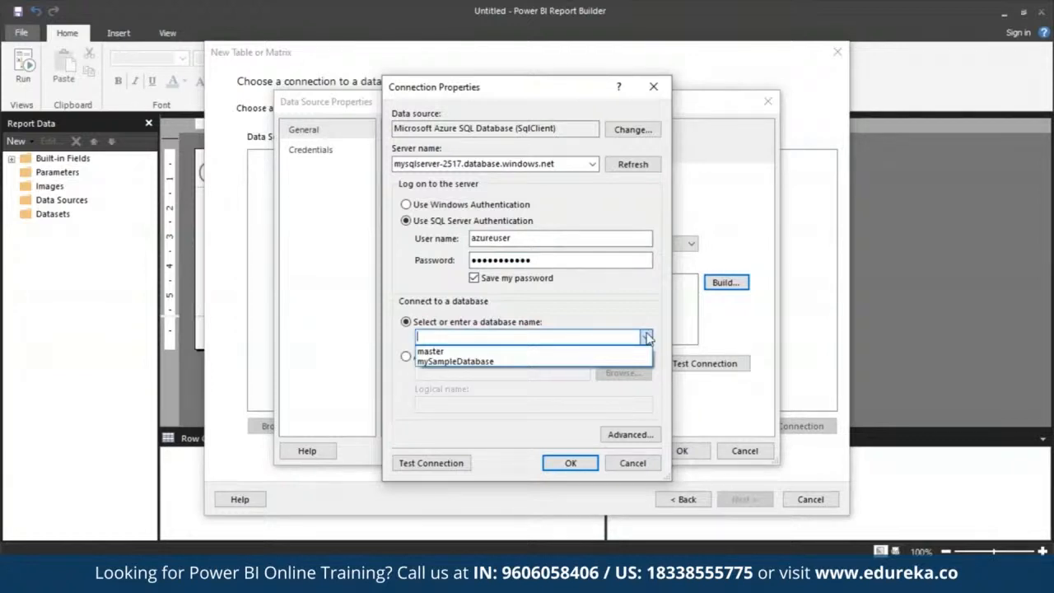
pyautogui.click(610, 362)
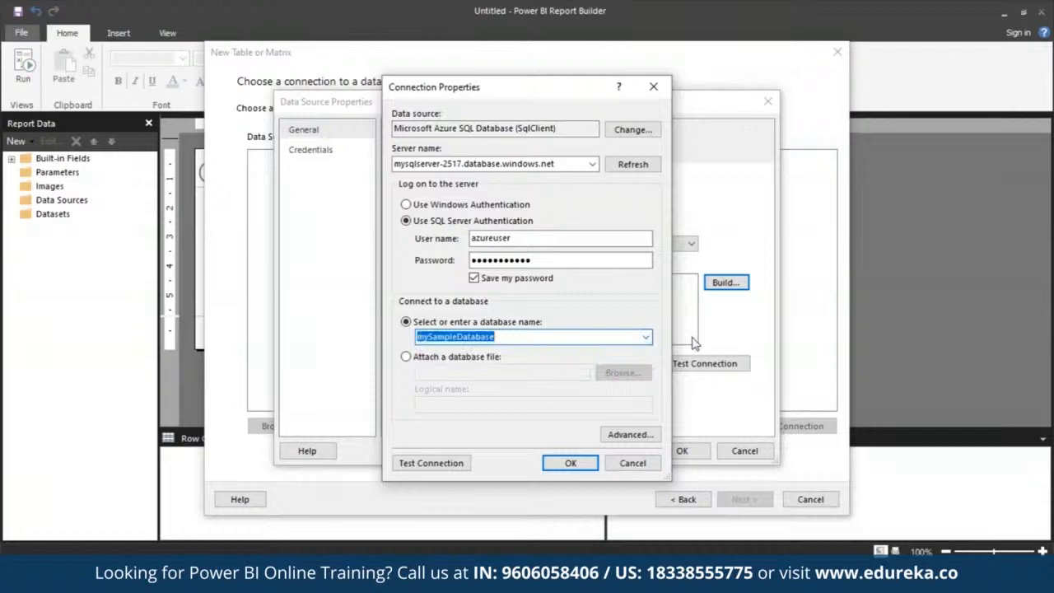
pyautogui.click(457, 464)
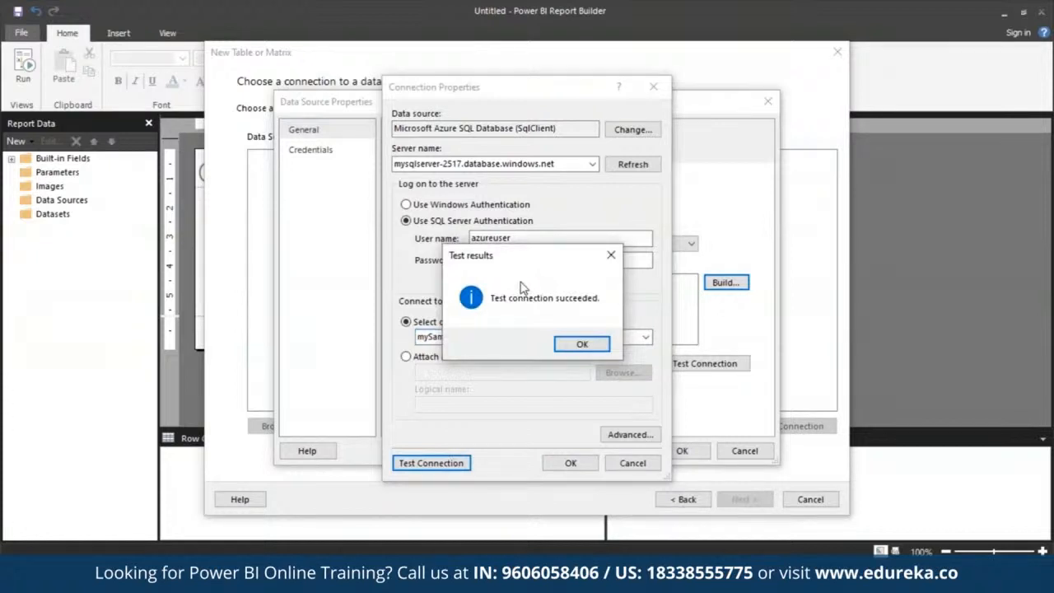
pyautogui.click(581, 345)
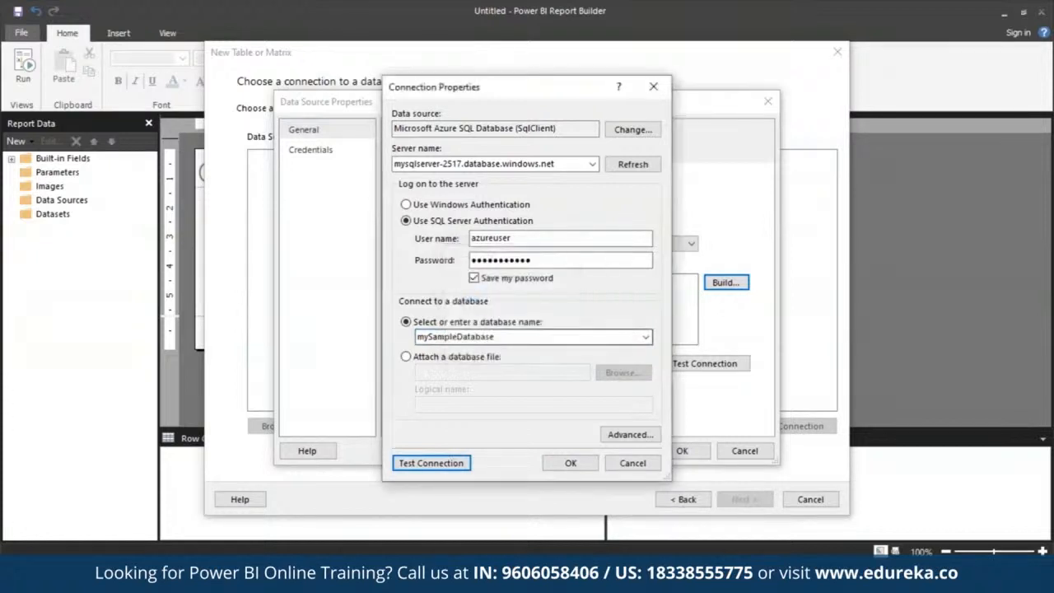
pyautogui.click(570, 463)
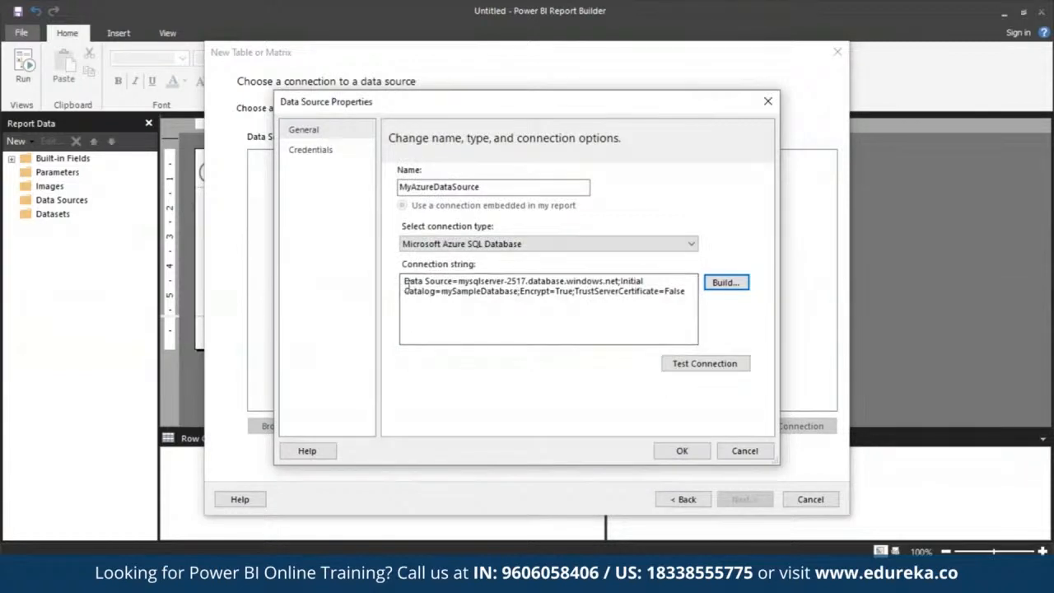
# Save the data source properties and continue to the query design with MyAzureDataSource
pyautogui.moveTo(404, 291); pyautogui.dragTo(687, 324)
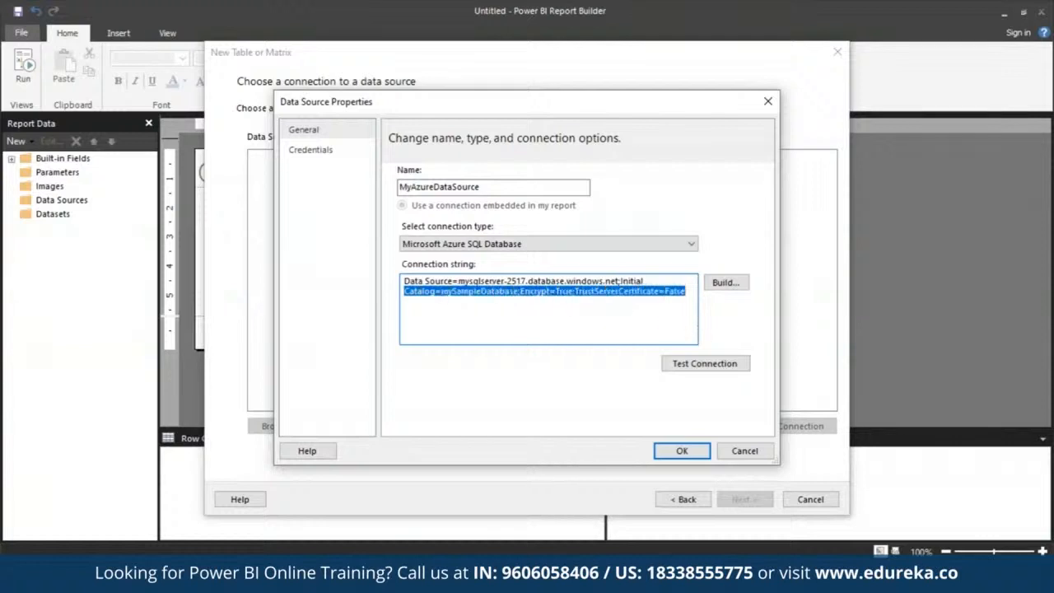
pyautogui.click(690, 454)
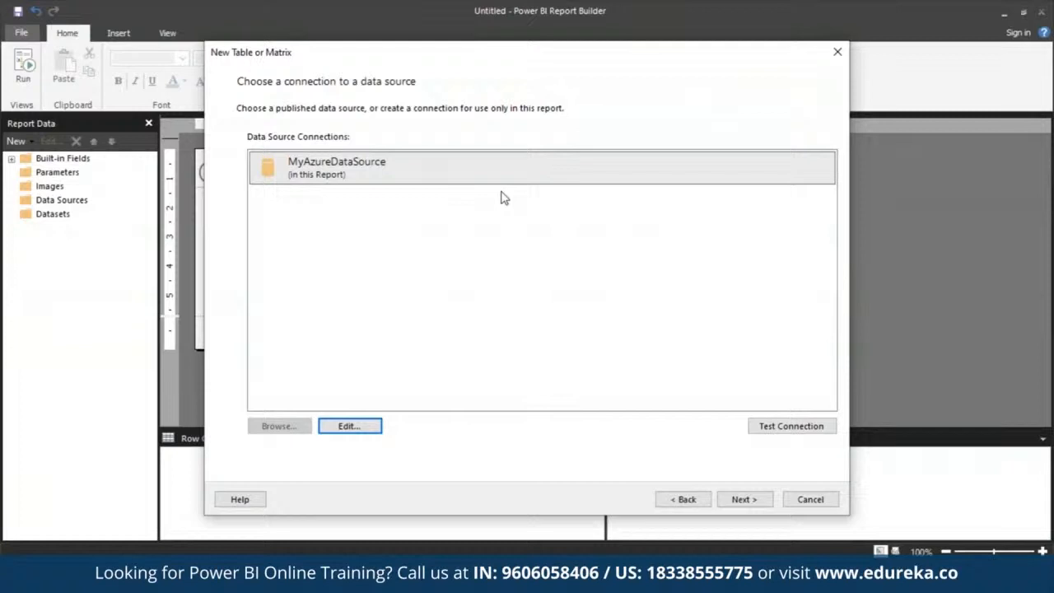
pyautogui.click(338, 175)
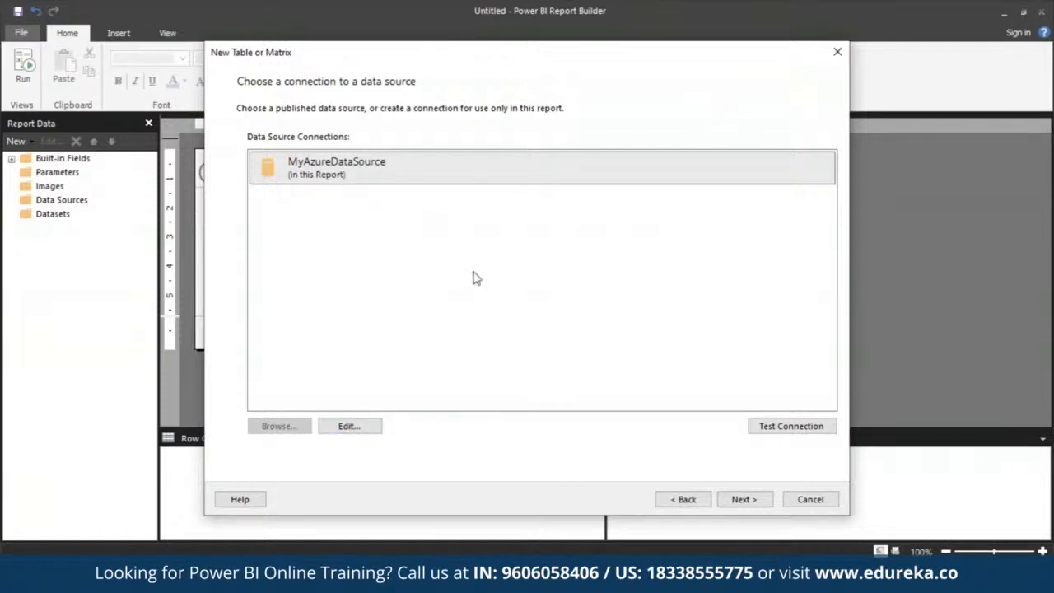
pyautogui.click(743, 500)
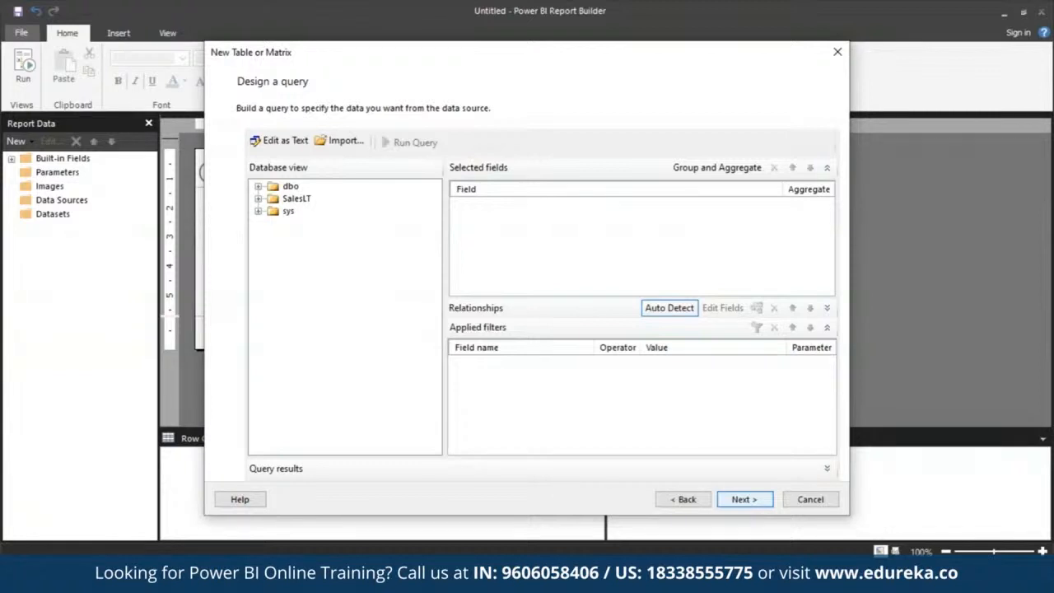
# Add the SalesLT tables Address, Customer, Product, ProductCategory, SalesOrderDetail and SalesOrderHeader to the query
pyautogui.click(299, 202)
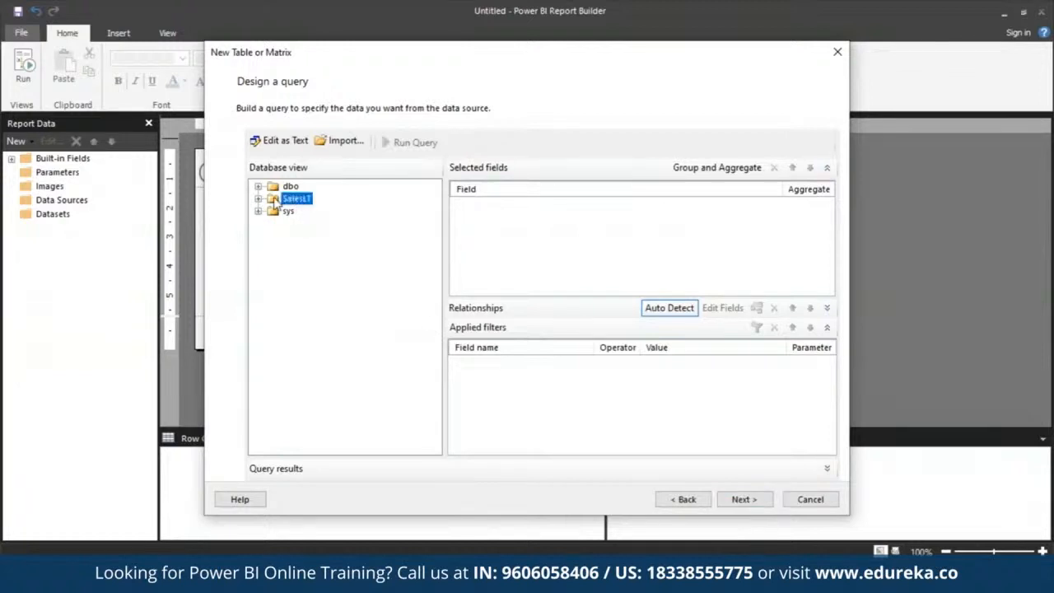
pyautogui.click(259, 199)
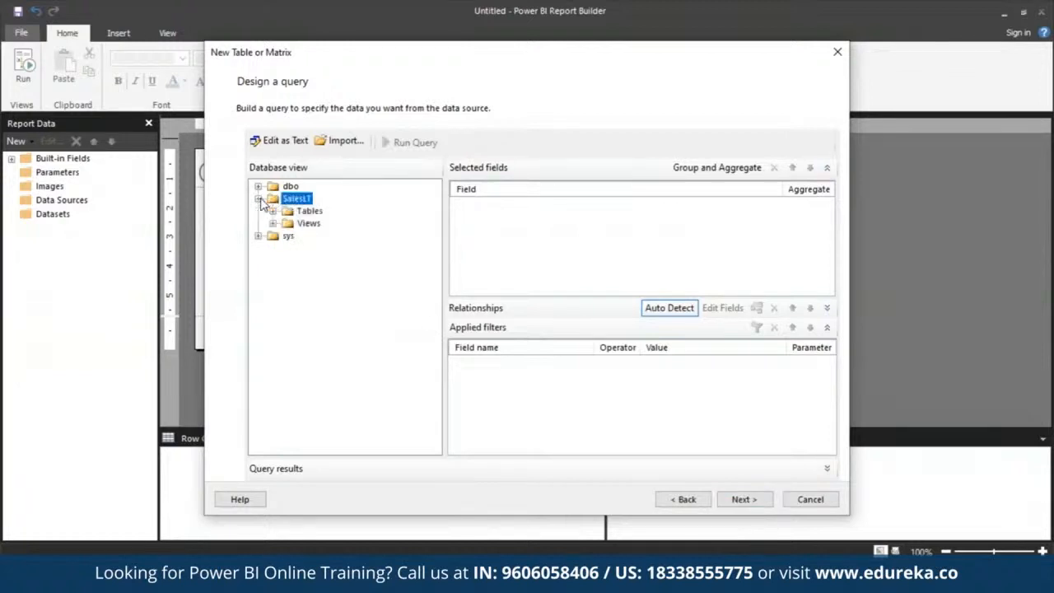
pyautogui.click(272, 212)
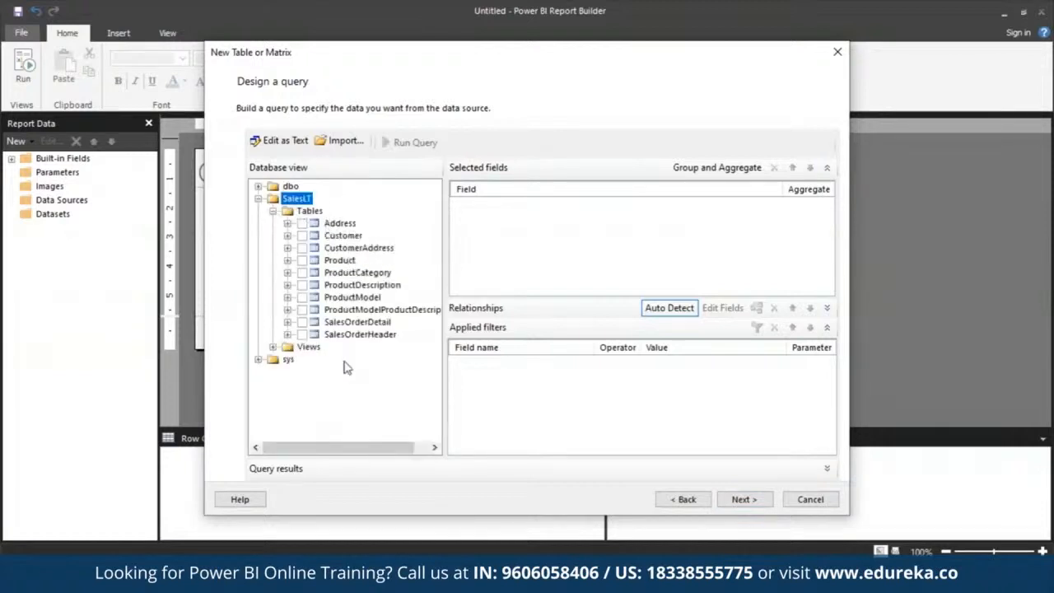
pyautogui.click(302, 223)
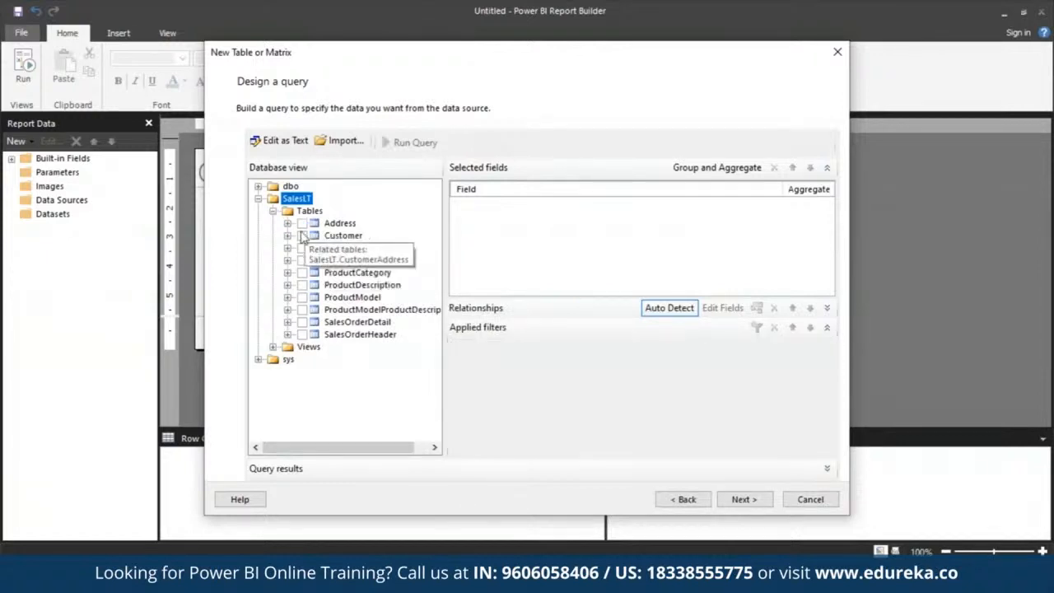
pyautogui.click(302, 236)
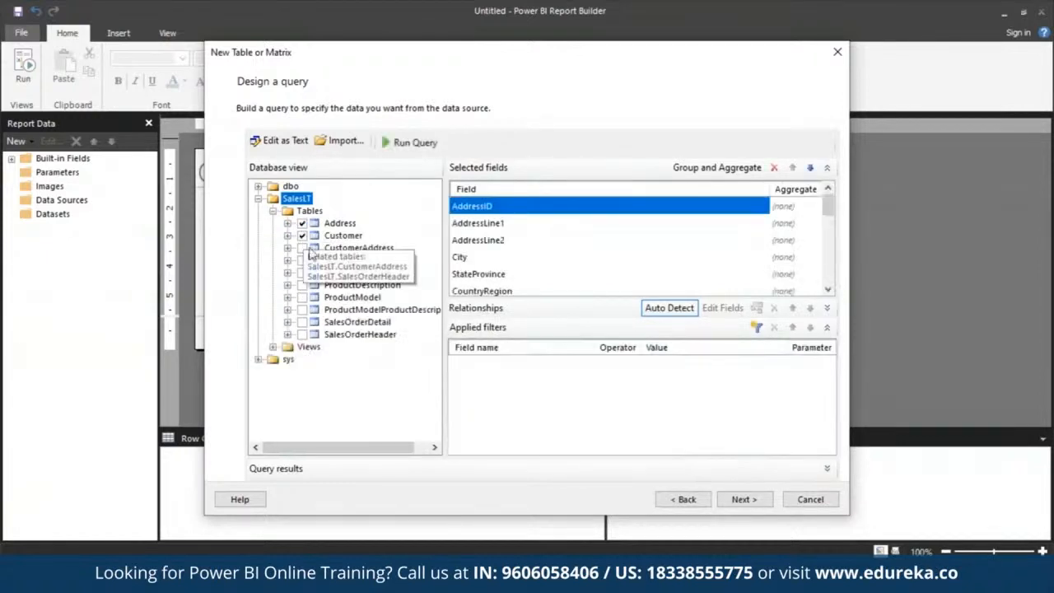
pyautogui.click(302, 260)
pyautogui.click(303, 273)
pyautogui.click(302, 322)
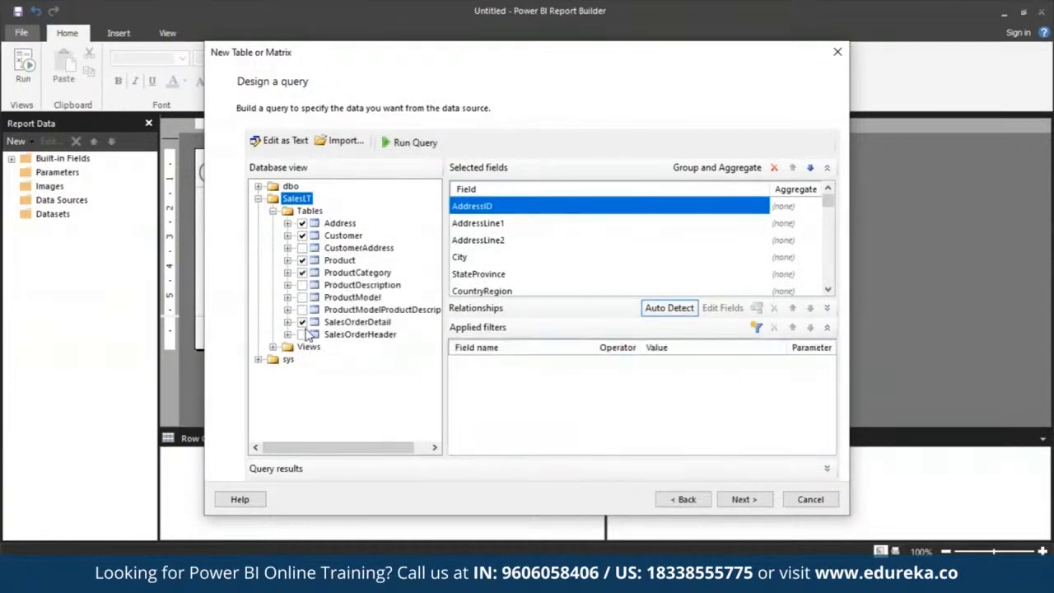
pyautogui.click(303, 335)
# Run the query, look through the returned rows and continue to arranging the fields
pyautogui.click(406, 144)
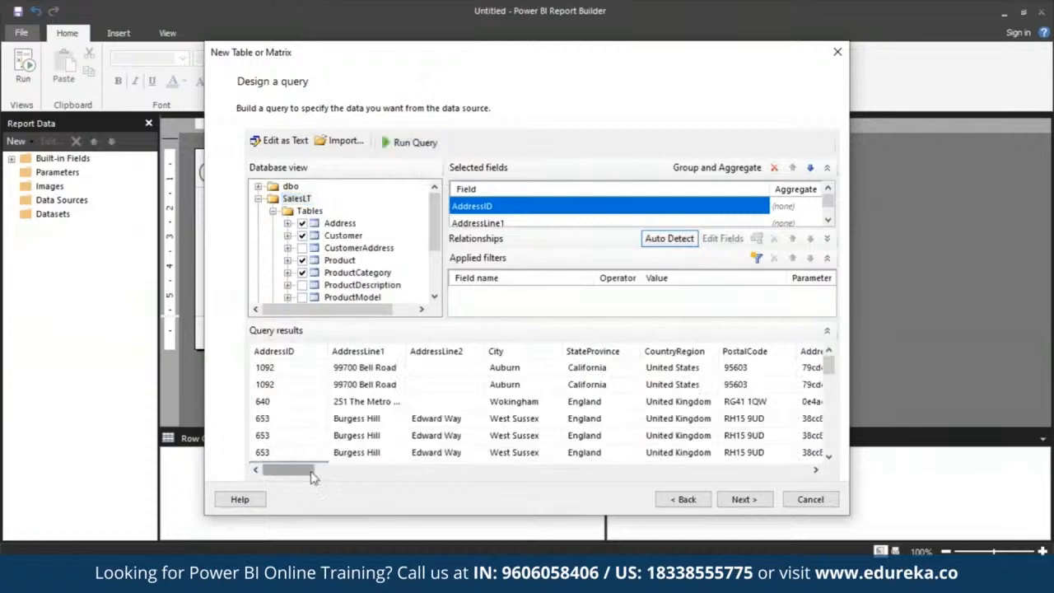
pyautogui.moveTo(280, 469)
pyautogui.mouseDown()
pyautogui.moveTo(528, 476)
pyautogui.moveTo(498, 486)
pyautogui.moveTo(294, 468)
pyautogui.mouseUp()
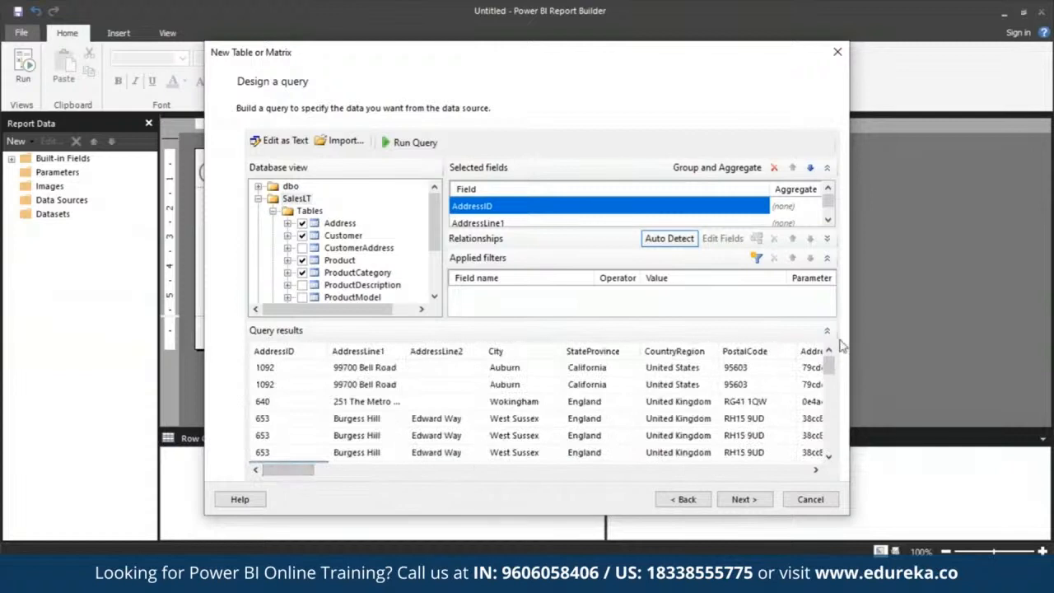
pyautogui.moveTo(830, 368)
pyautogui.mouseDown()
pyautogui.moveTo(842, 404)
pyautogui.moveTo(836, 350)
pyautogui.mouseUp()
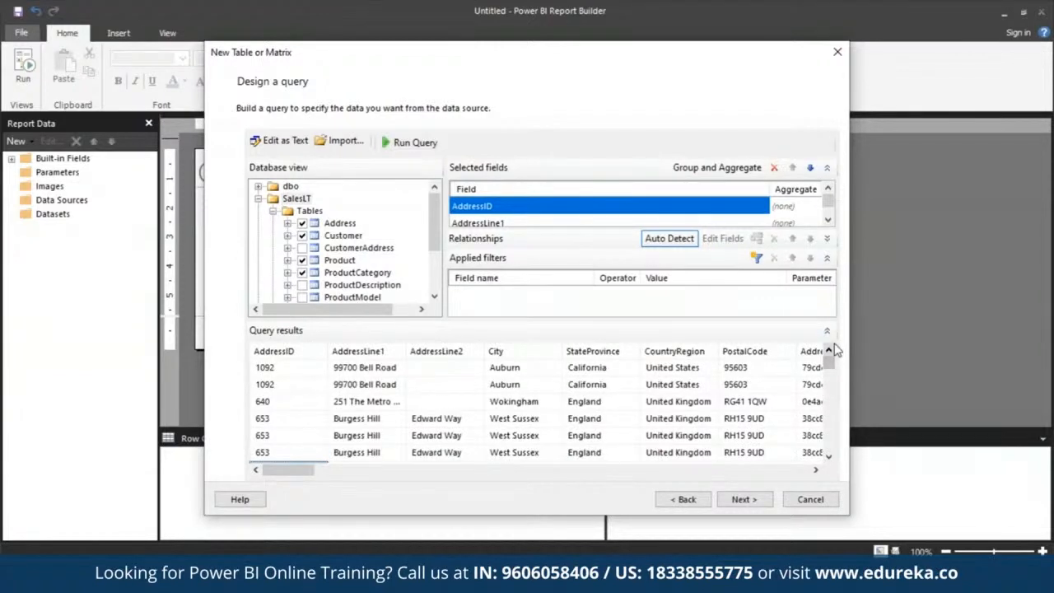
pyautogui.click(748, 502)
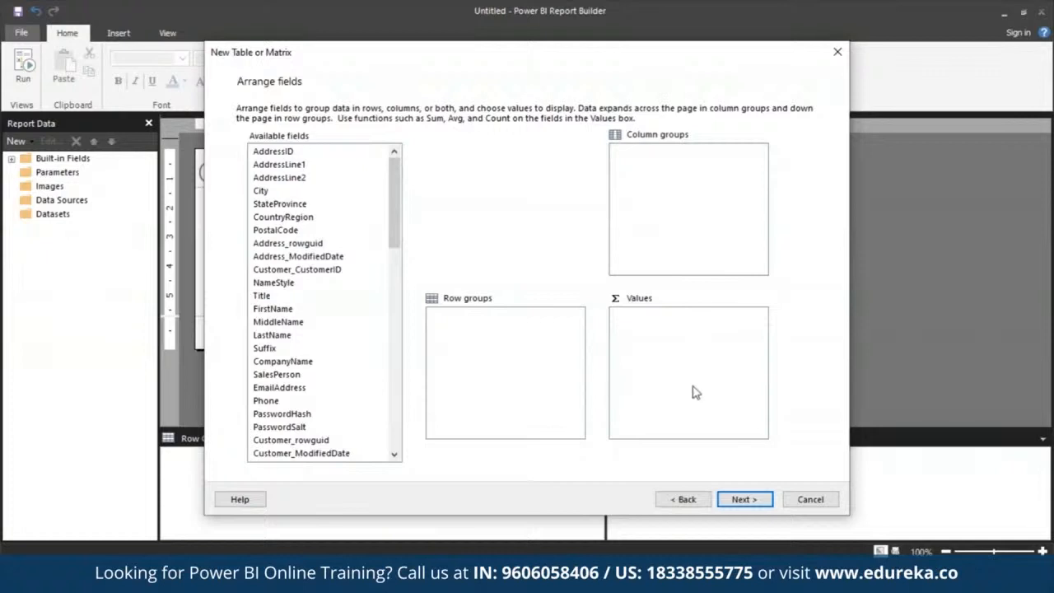
# Group the rows by CompanyName, SalesOrderNumber and Product_Name, in that order
pyautogui.moveTo(394, 236); pyautogui.dragTo(394, 288)
pyautogui.moveTo(311, 206); pyautogui.dragTo(537, 345)
pyautogui.moveTo(395, 288); pyautogui.dragTo(409, 398)
pyautogui.moveTo(324, 414); pyautogui.dragTo(494, 377)
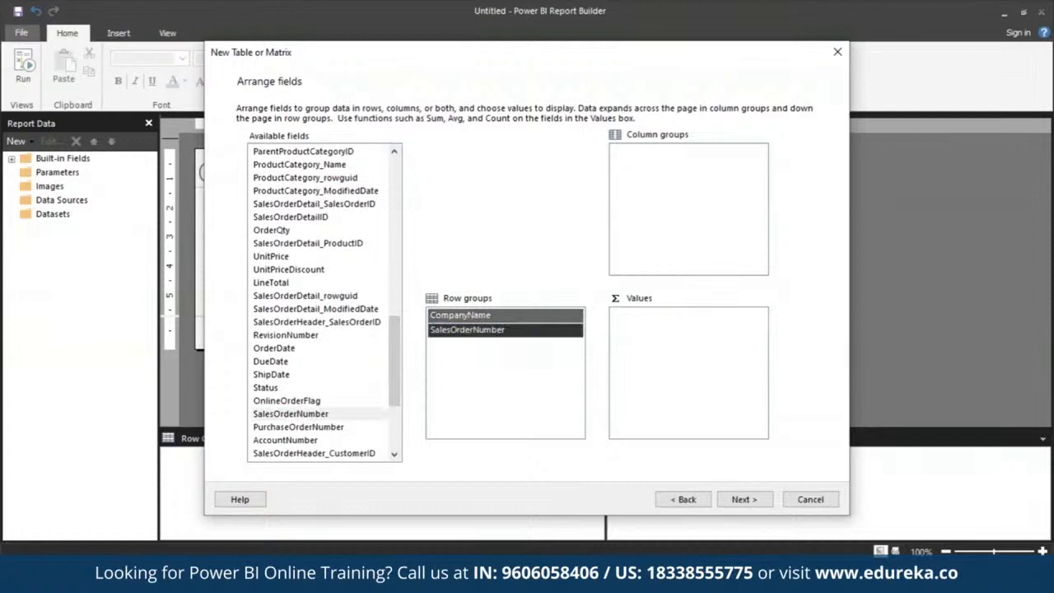
pyautogui.moveTo(397, 364); pyautogui.dragTo(399, 294)
pyautogui.moveTo(329, 195); pyautogui.dragTo(486, 354)
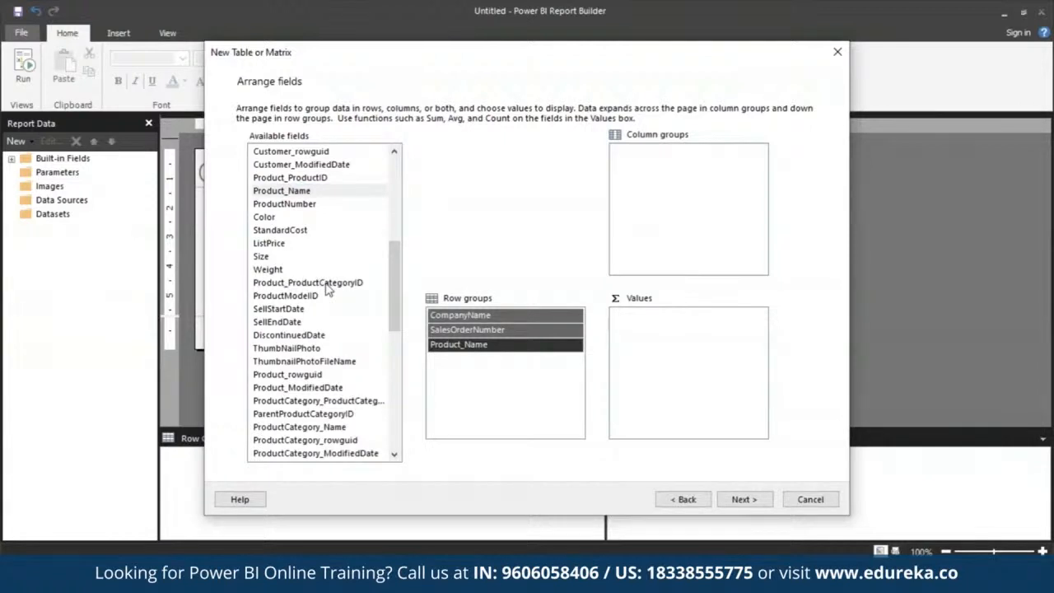
# Add OrderQty, UnitPrice and LineTotal as summed values and continue to the layout choice
pyautogui.scroll(3, 395, 240)
pyautogui.scroll(-5, 329, 330)
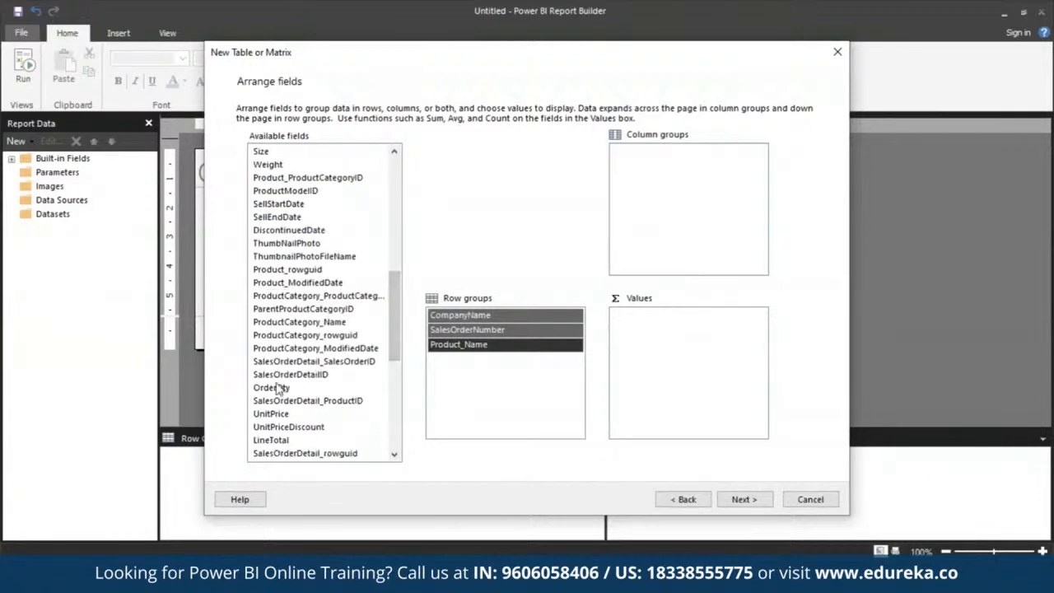
pyautogui.moveTo(280, 389); pyautogui.dragTo(717, 332)
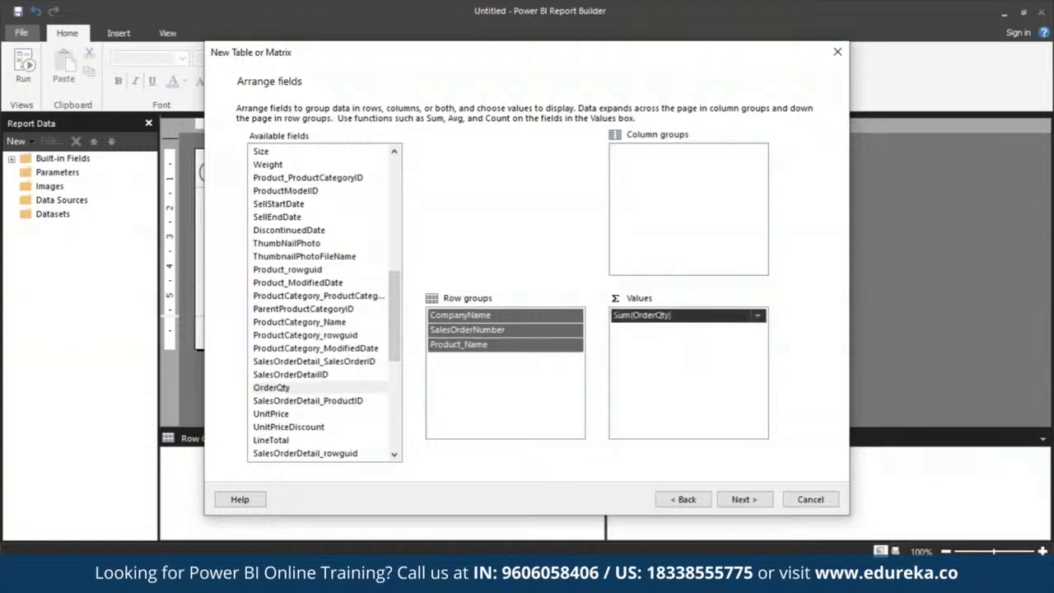
pyautogui.scroll(-1, 407, 346)
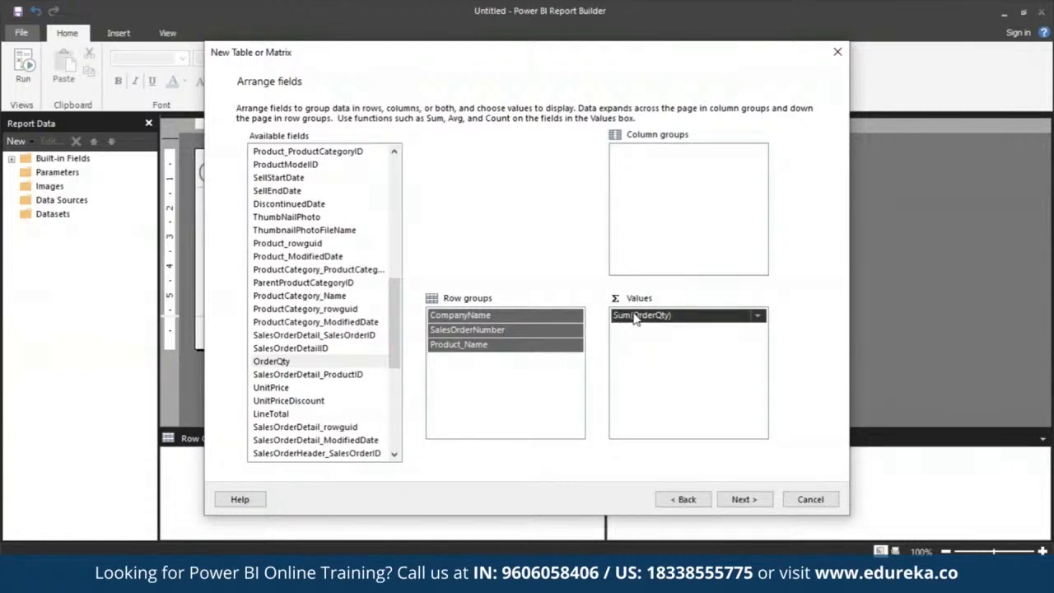
pyautogui.moveTo(297, 387); pyautogui.dragTo(692, 397)
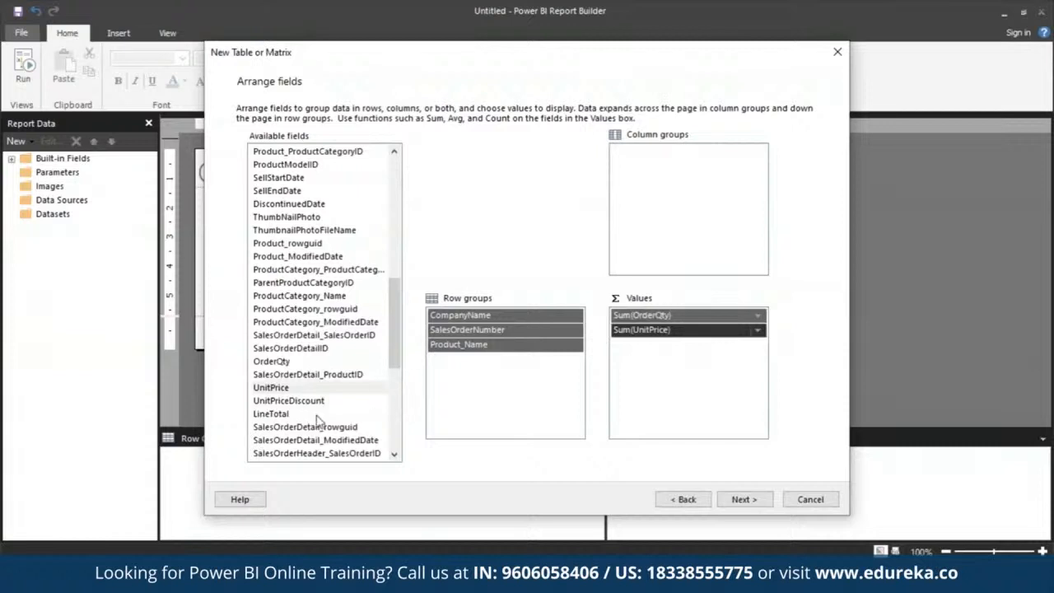
pyautogui.moveTo(320, 415); pyautogui.dragTo(692, 396)
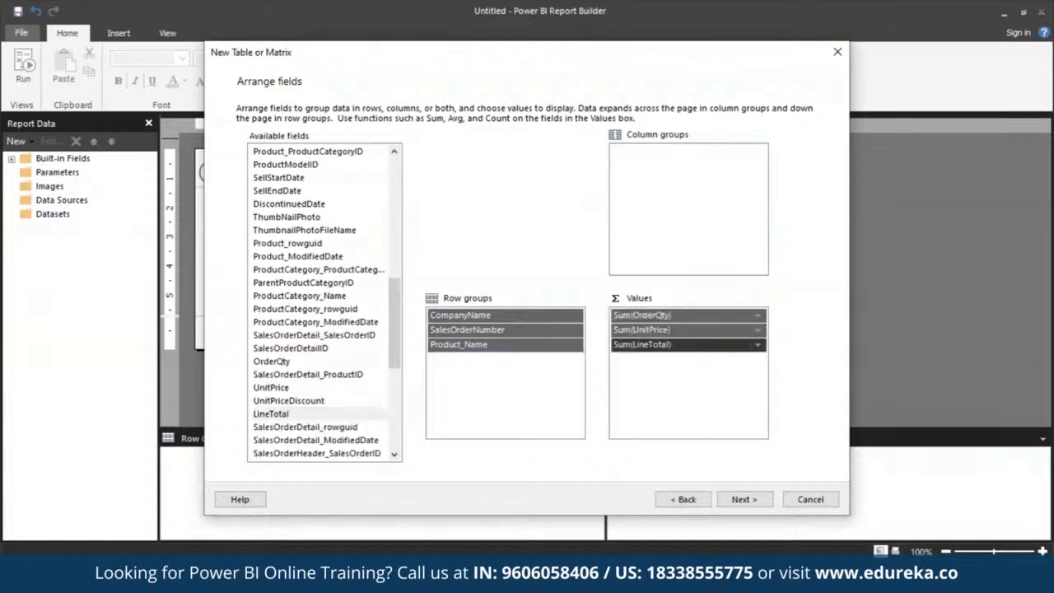
pyautogui.click(756, 502)
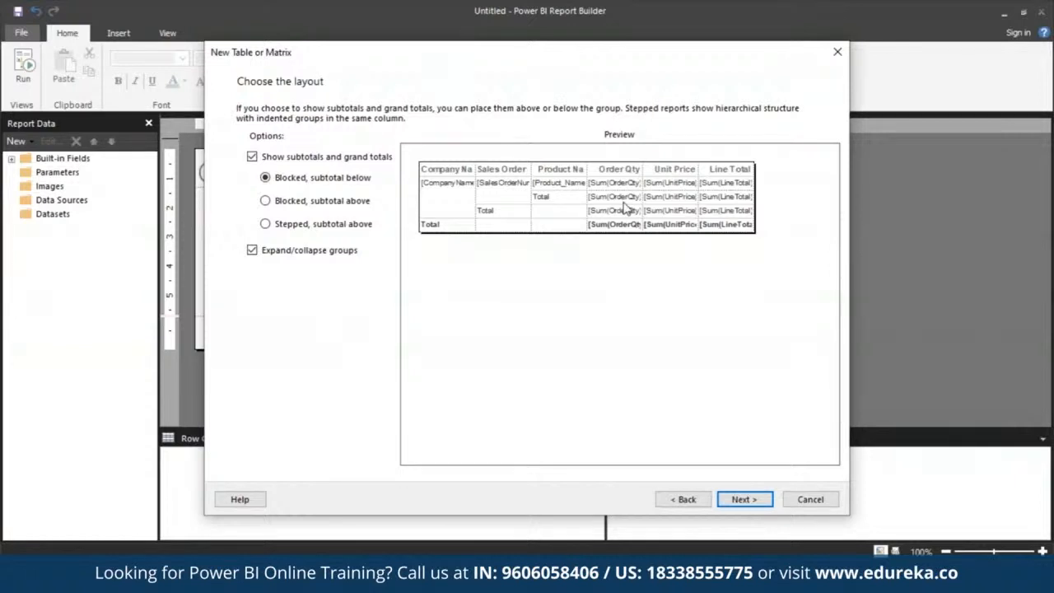
# Turn off expanding and collapsing of groups, keep the blocked layout with subtotals below, and finish the wizard
pyautogui.click(253, 249)
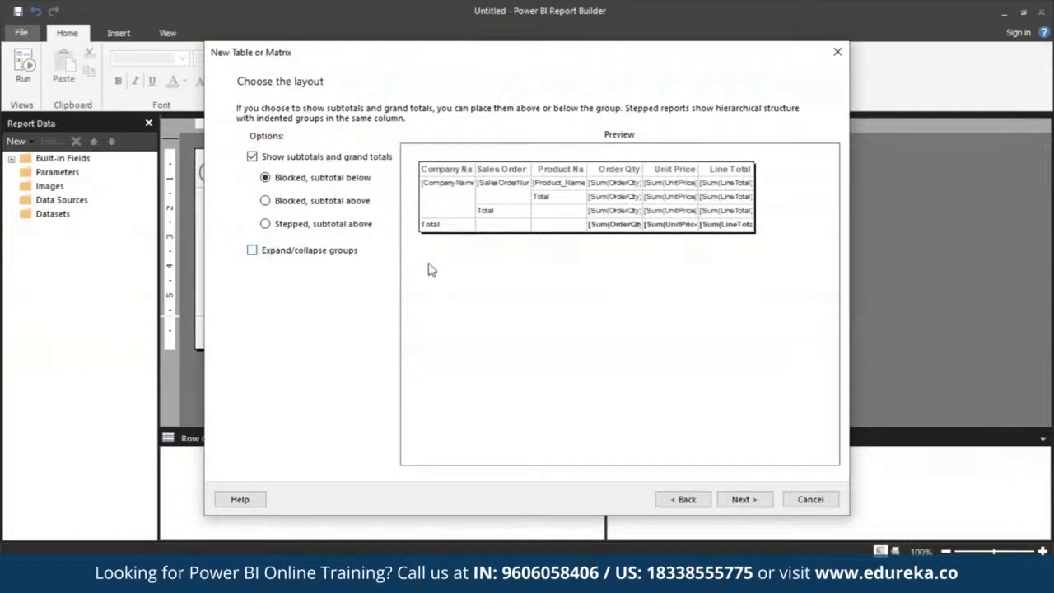
pyautogui.click(742, 499)
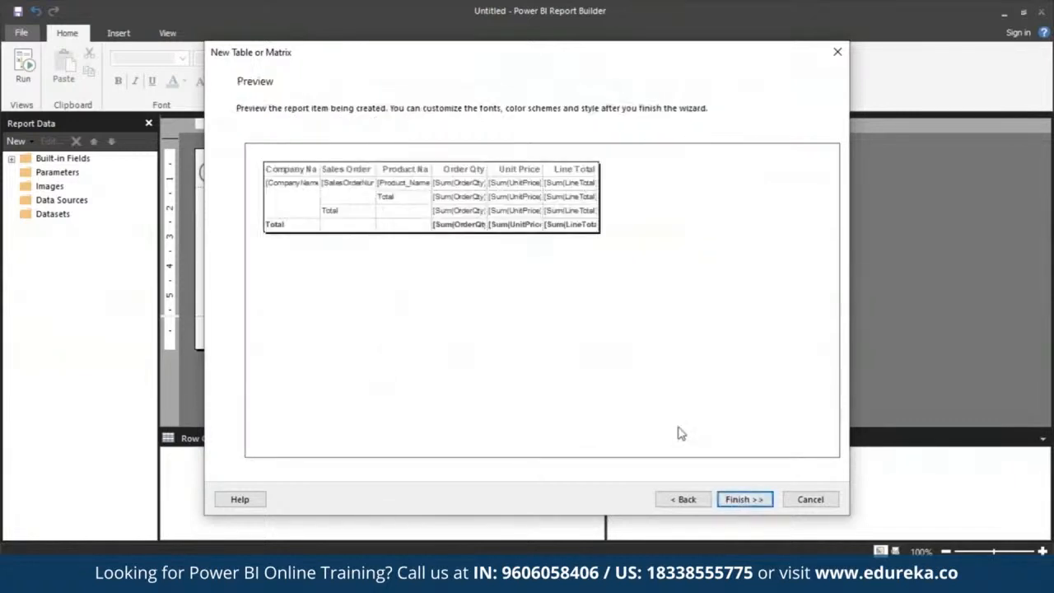
pyautogui.click(744, 500)
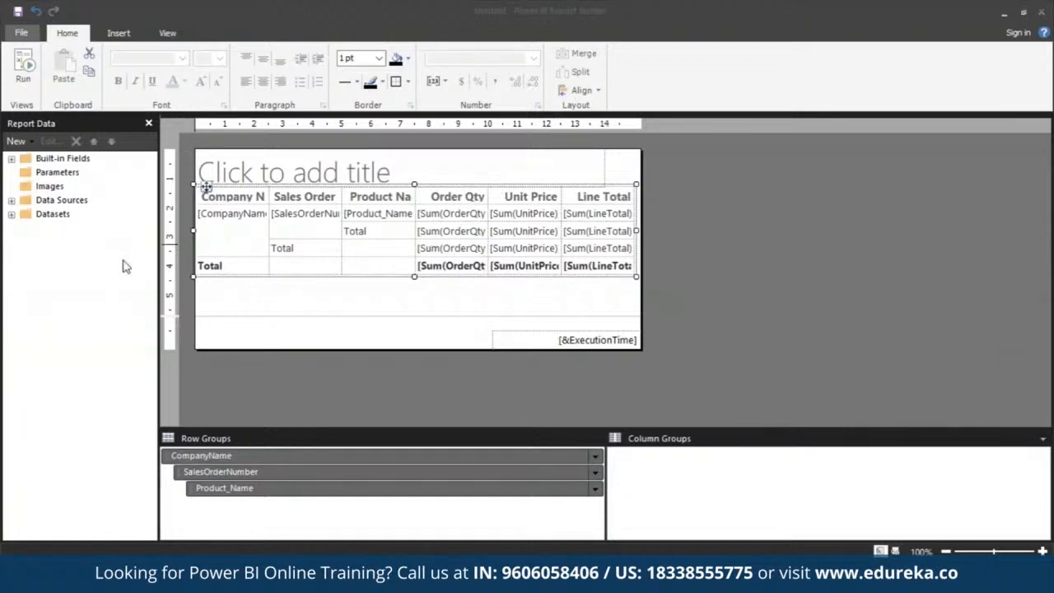
# Expand the datasets in the report data and show the Properties pane
pyautogui.click(11, 214)
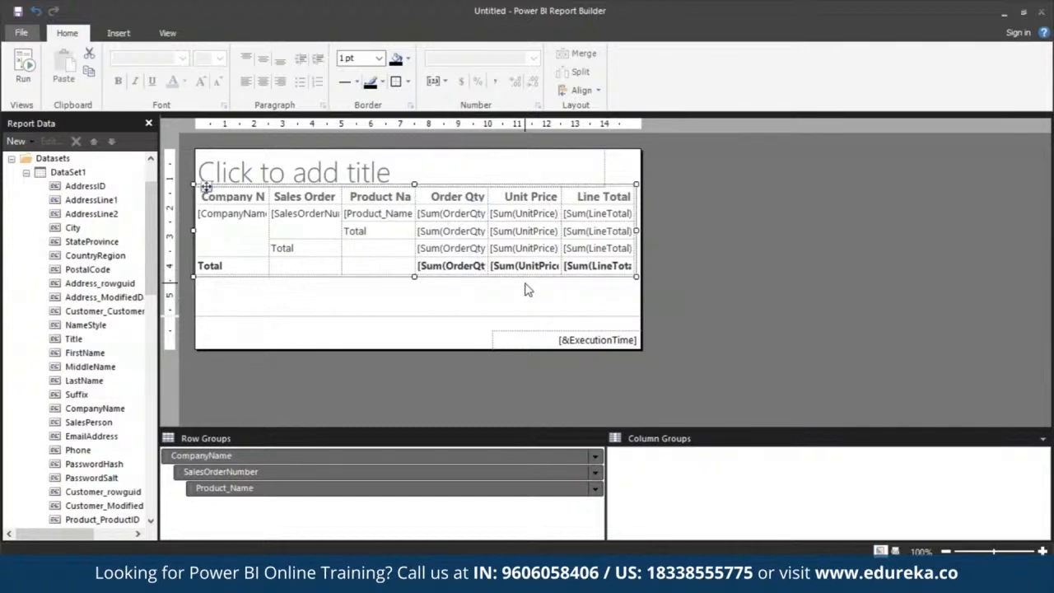
pyautogui.click(168, 33)
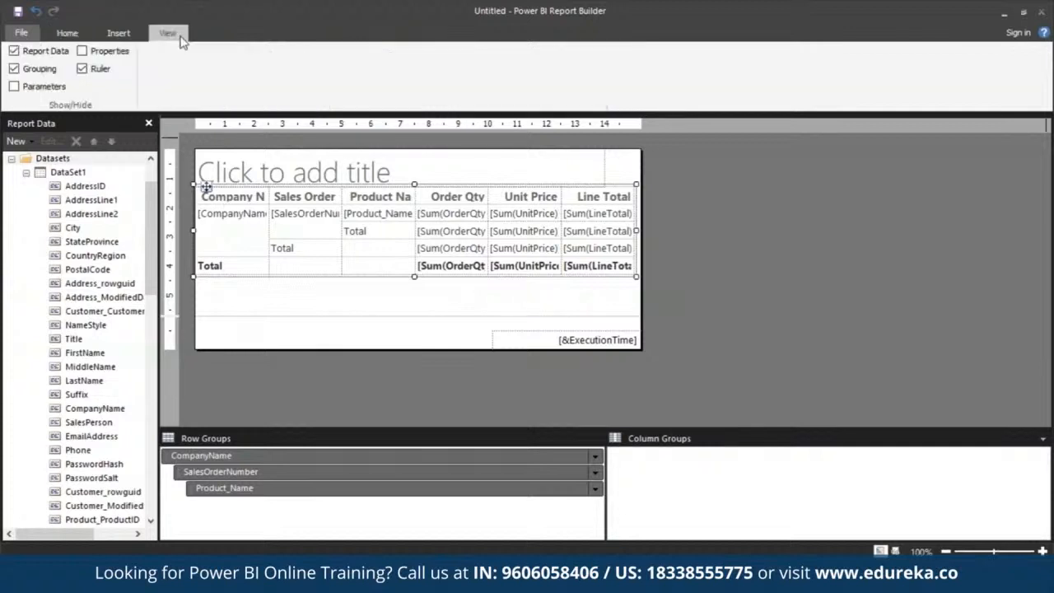
pyautogui.click(82, 51)
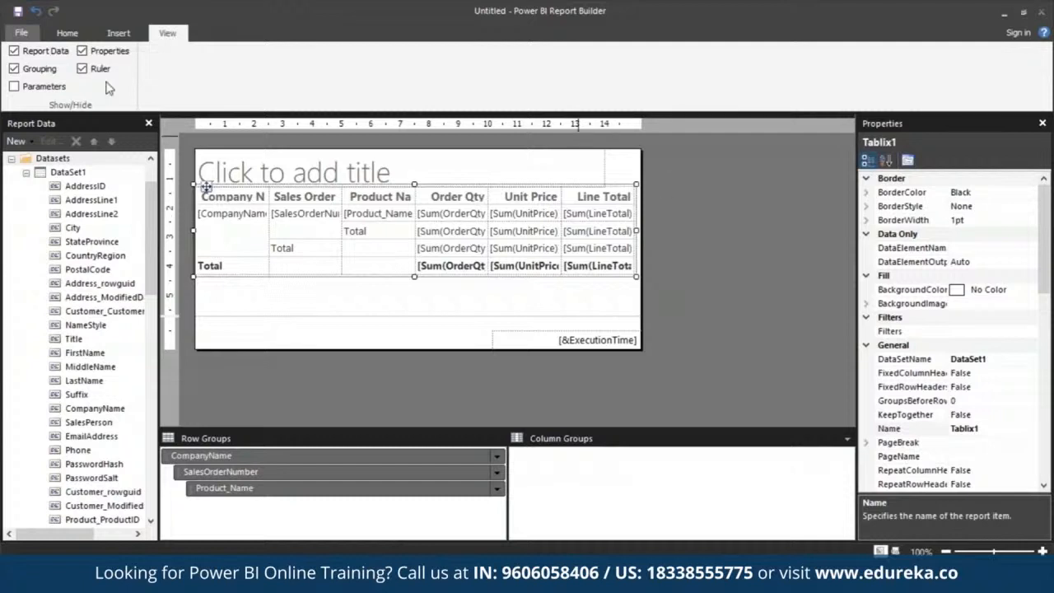
pyautogui.click(68, 32)
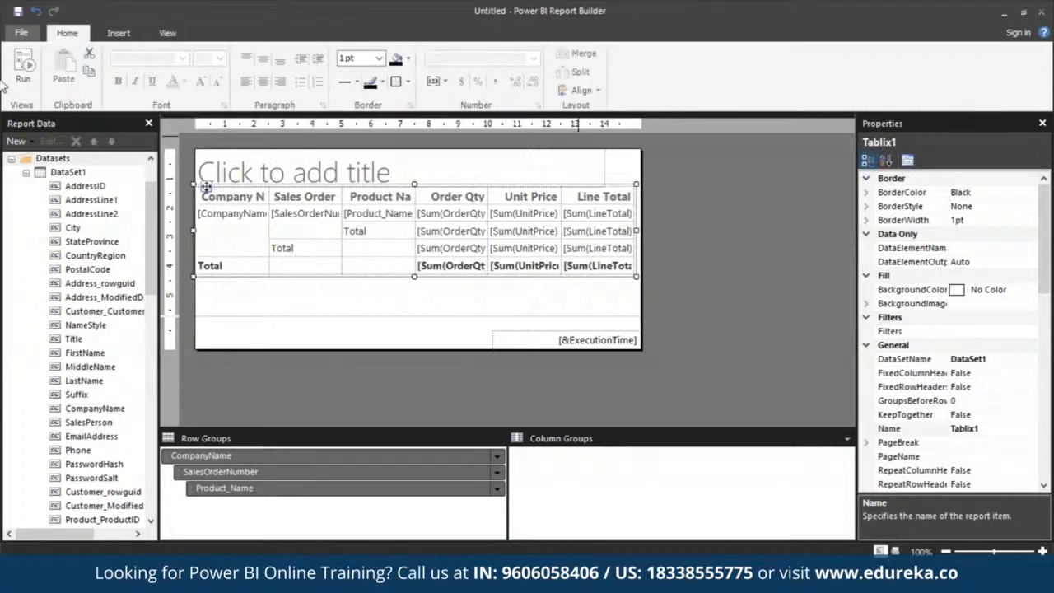
# Run the report, view it in print layout and return to the design view
pyautogui.click(25, 77)
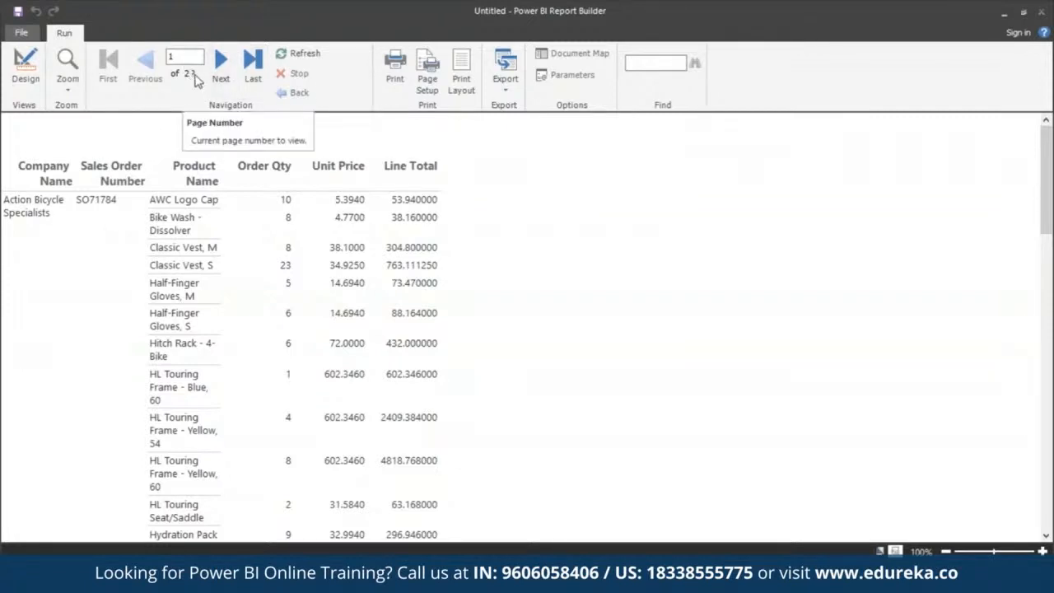
pyautogui.click(464, 74)
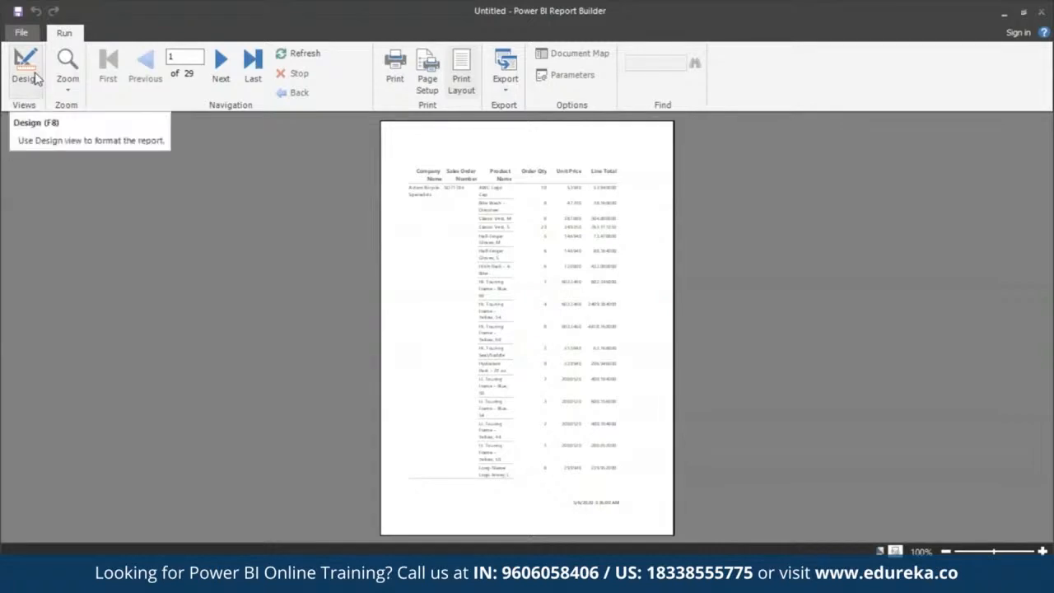
pyautogui.click(25, 70)
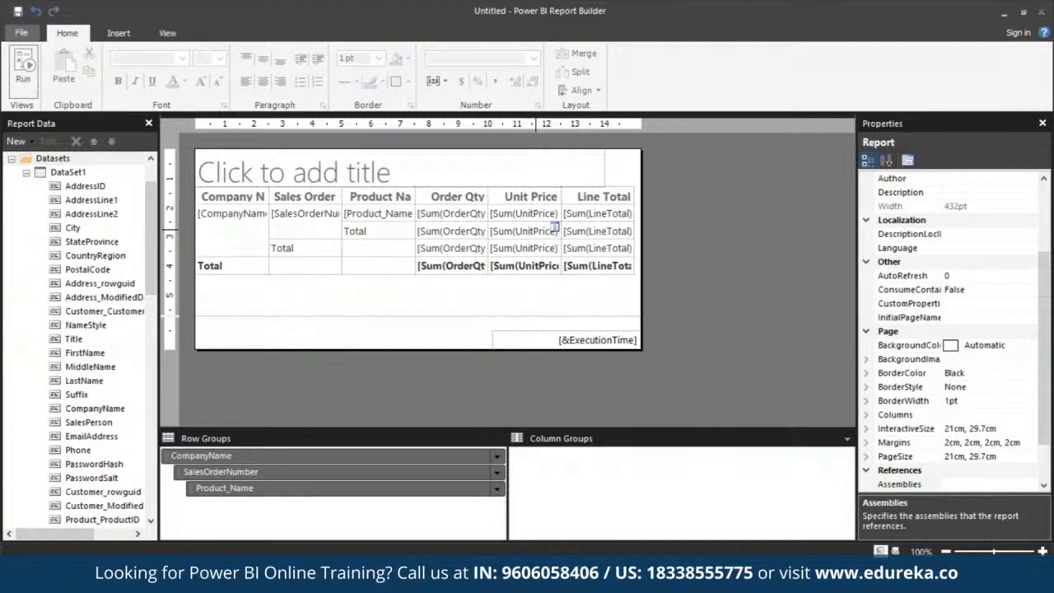
# Widen the report body to about 517.5 pt and make the page footer slightly taller
pyautogui.moveTo(641, 247); pyautogui.dragTo(730, 247)
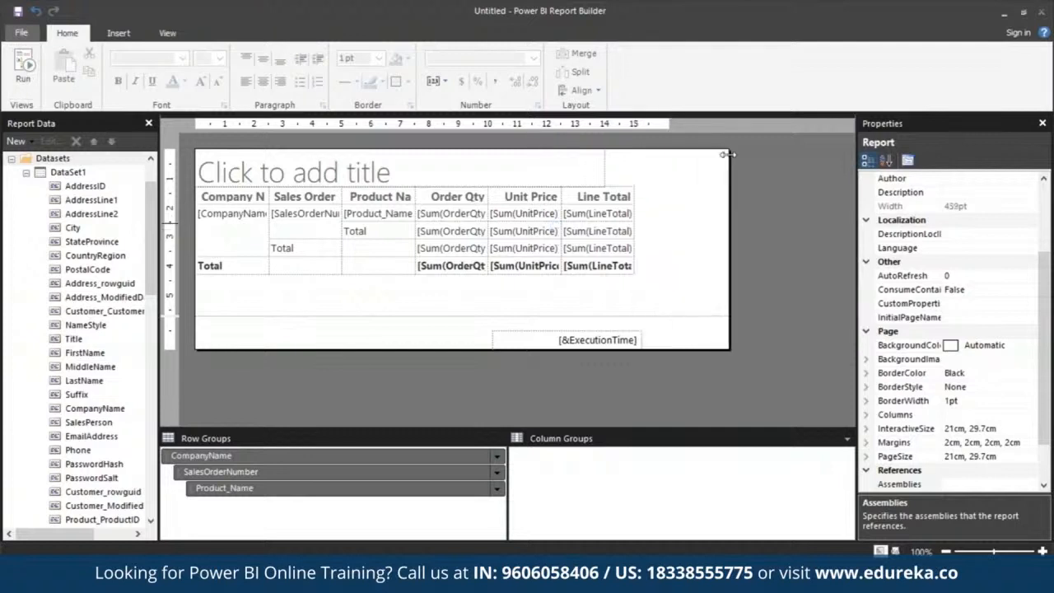
pyautogui.moveTo(259, 346); pyautogui.dragTo(225, 353)
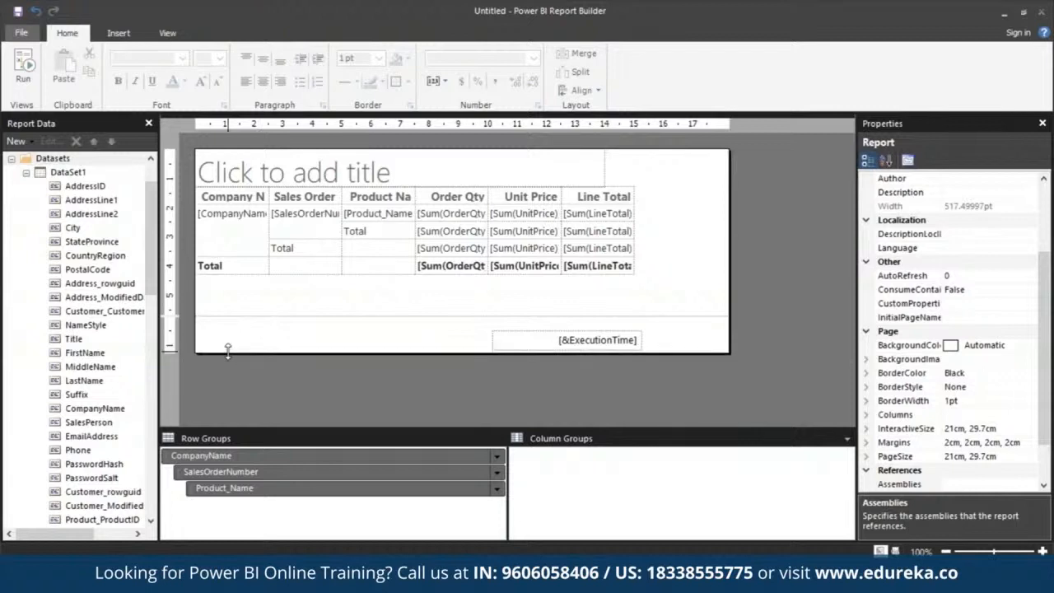
pyautogui.click(167, 33)
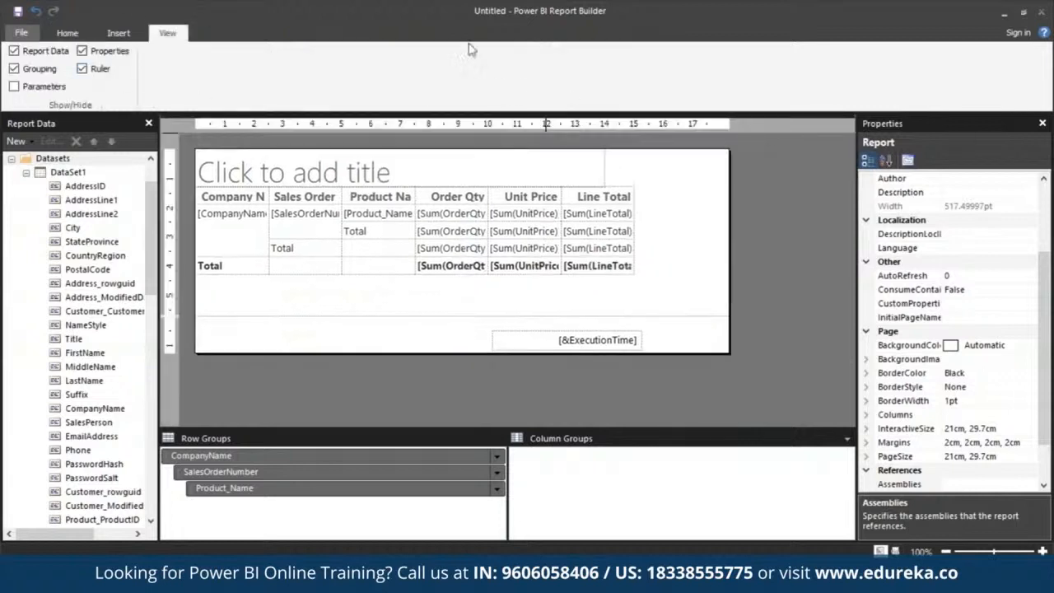
pyautogui.click(22, 33)
pyautogui.click(21, 33)
# Set the report's left and right page margins to 1.9 cm each
pyautogui.click(866, 443)
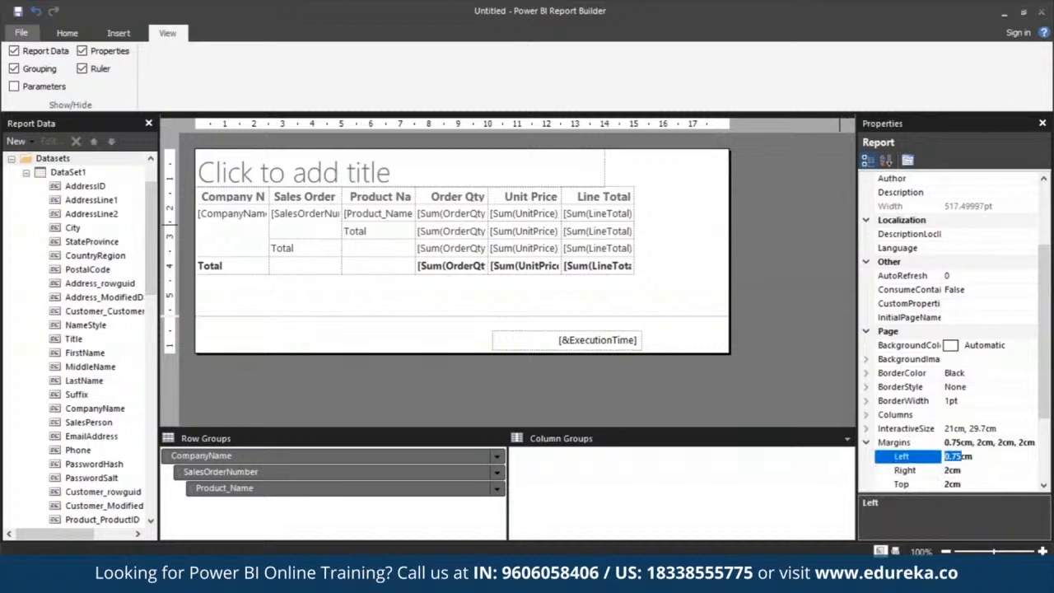
pyautogui.write('1.9')
pyautogui.click(952, 471)
pyautogui.write('1')
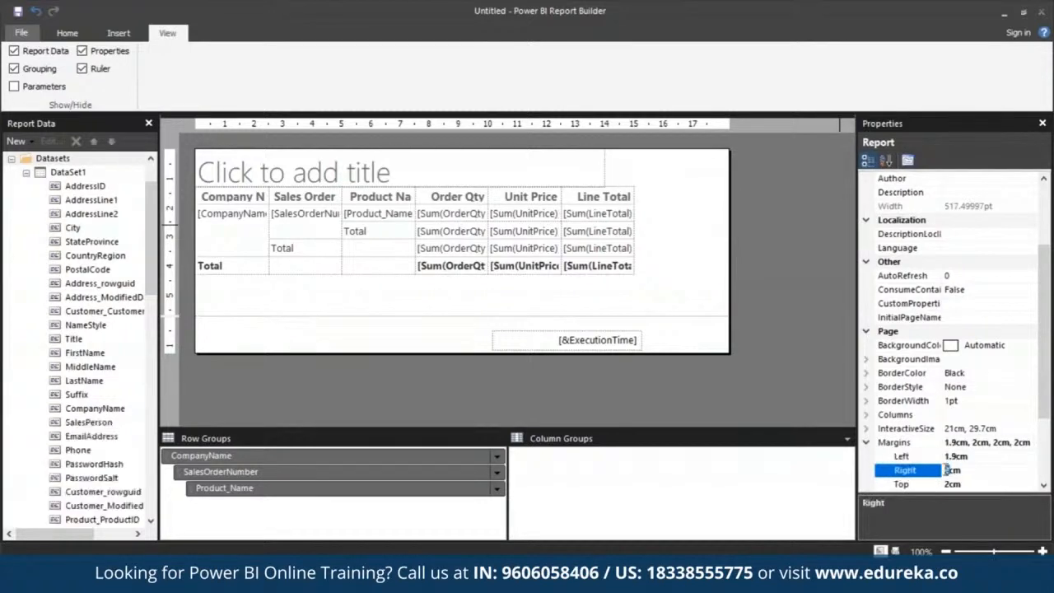
pyautogui.write('.9')
pyautogui.click(815, 375)
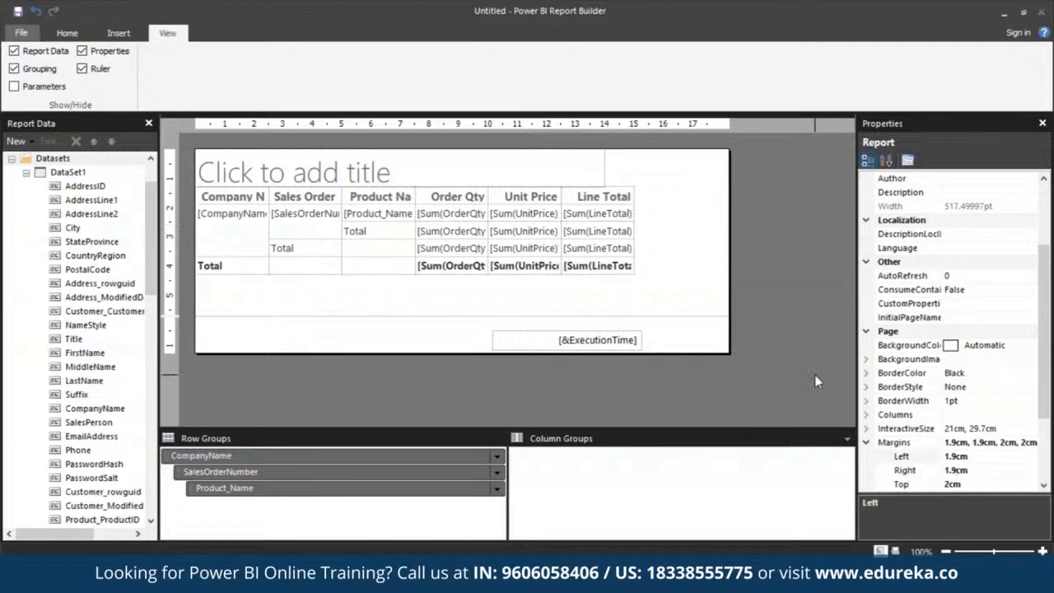
# Enter "Sales by Company" as the report title
pyautogui.click(299, 168)
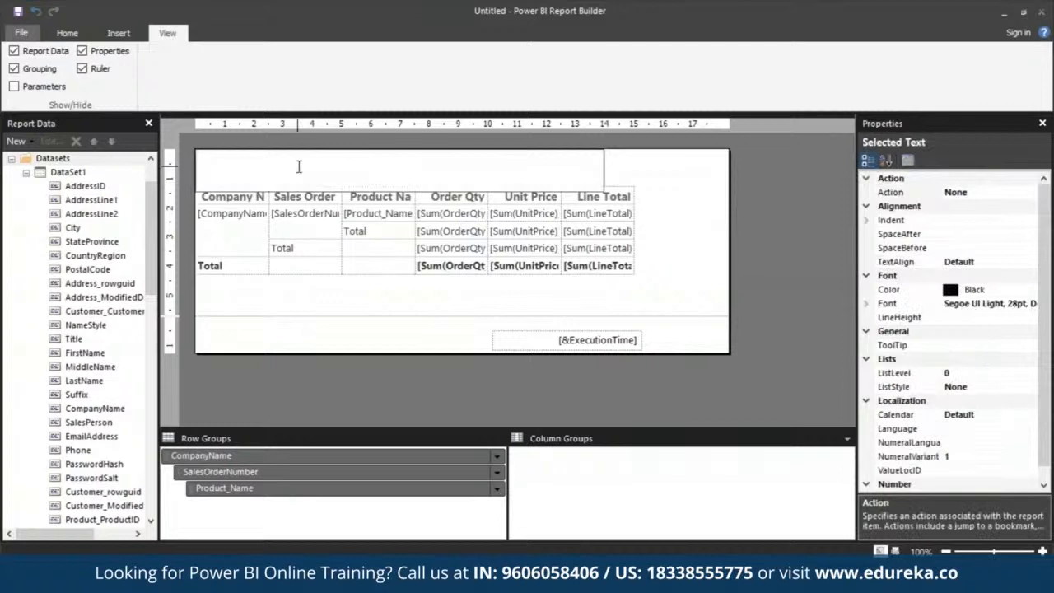
pyautogui.write('Sales by')
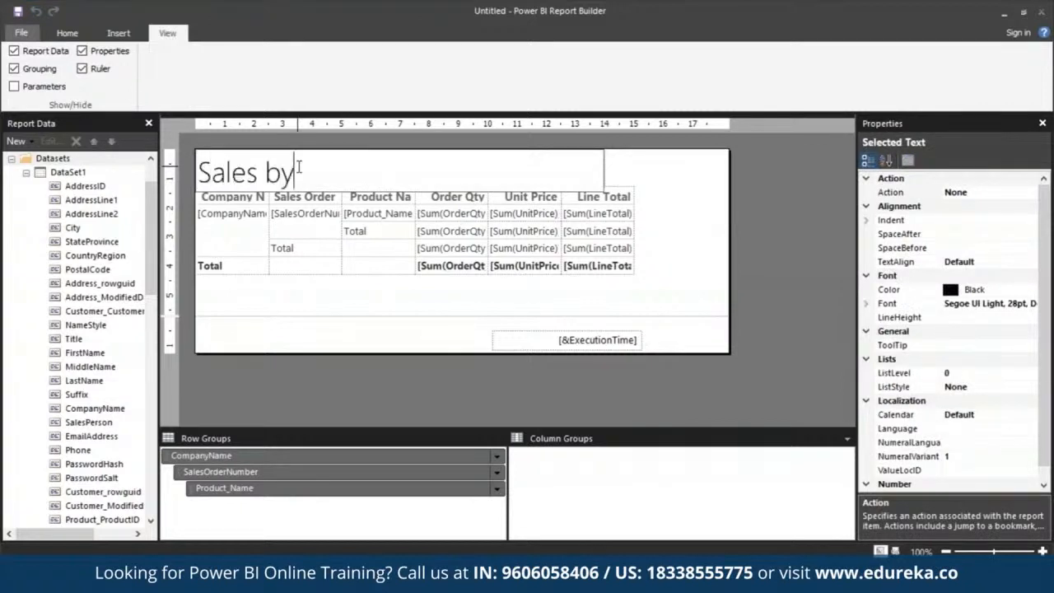
pyautogui.write(' Compan')
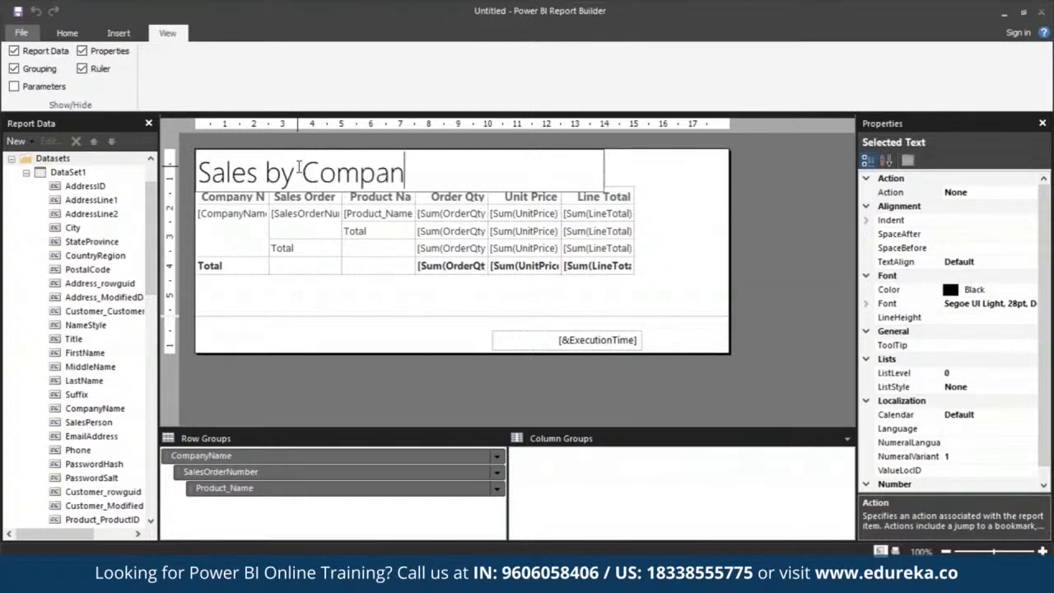
pyautogui.write('y')
# Set the font color of the whole report title text to Blue
pyautogui.hotkey('ctrl', 'a')
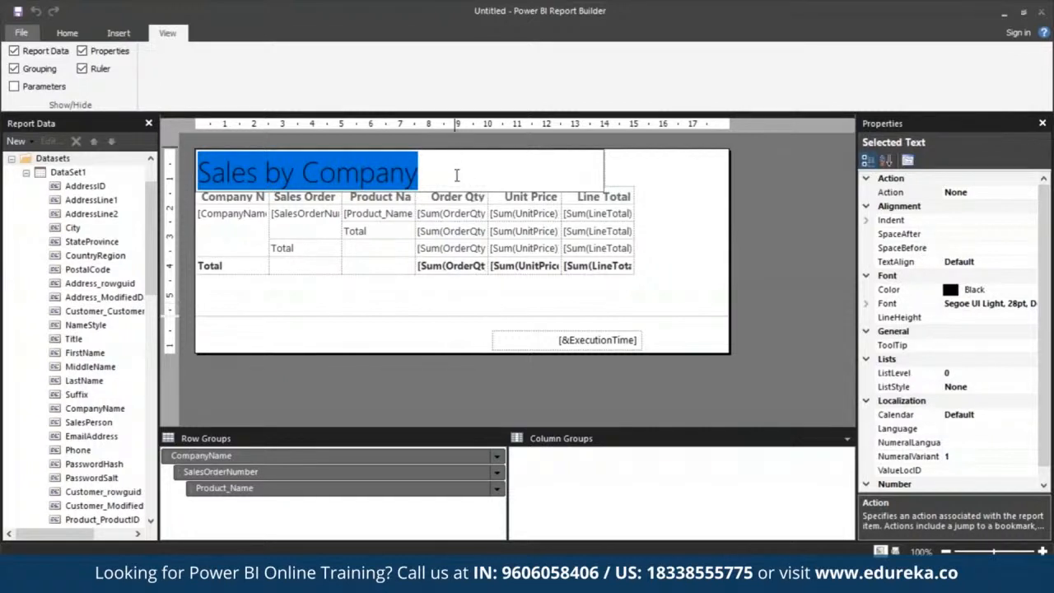
pyautogui.click(966, 290)
pyautogui.moveTo(966, 291); pyautogui.dragTo(986, 290)
pyautogui.press('BackSpace')
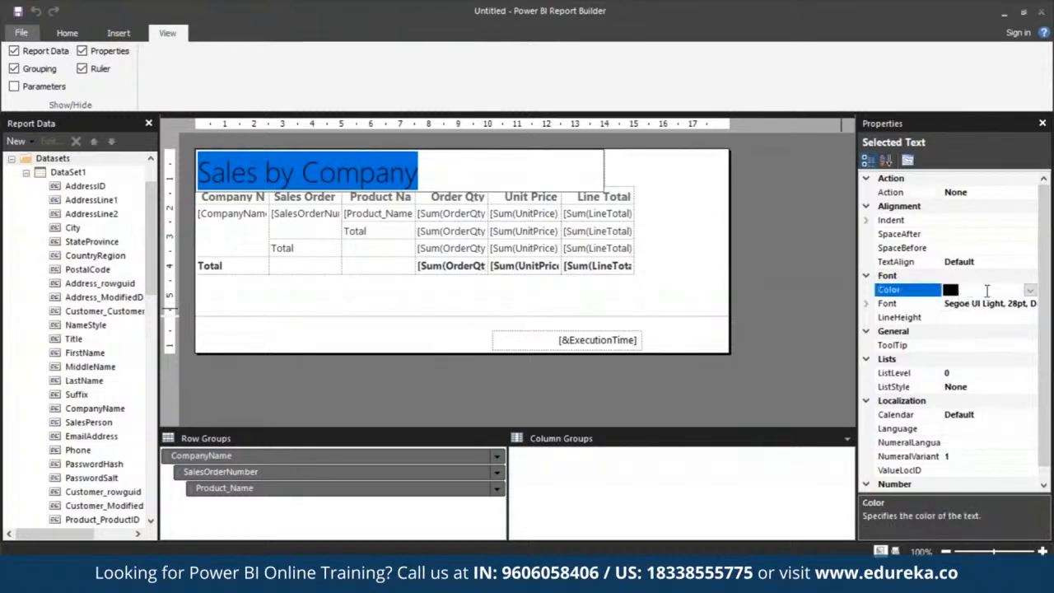
pyautogui.write('Blue')
pyautogui.click(805, 344)
# Change the report title text's font color back to Black
pyautogui.click(475, 177)
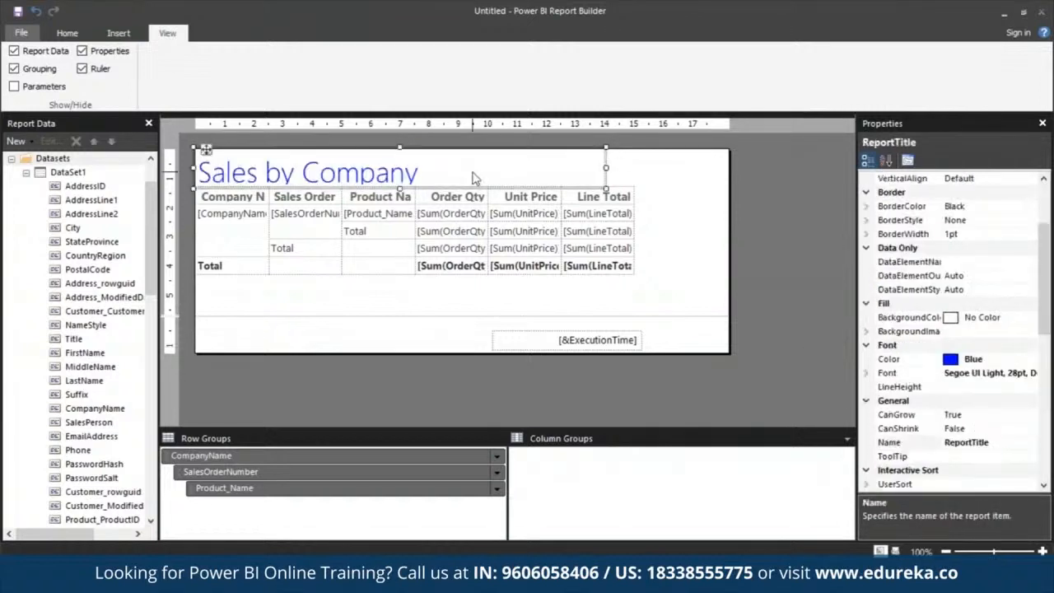
pyautogui.click(396, 174)
pyautogui.hotkey('ctrl', 'a')
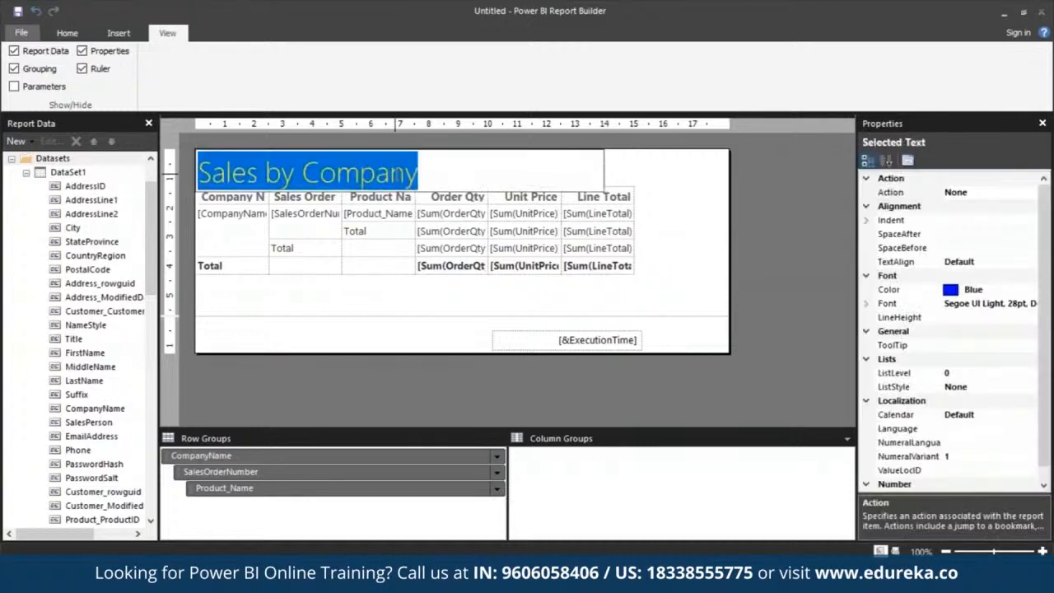
pyautogui.click(969, 290)
pyautogui.moveTo(965, 290); pyautogui.dragTo(982, 292)
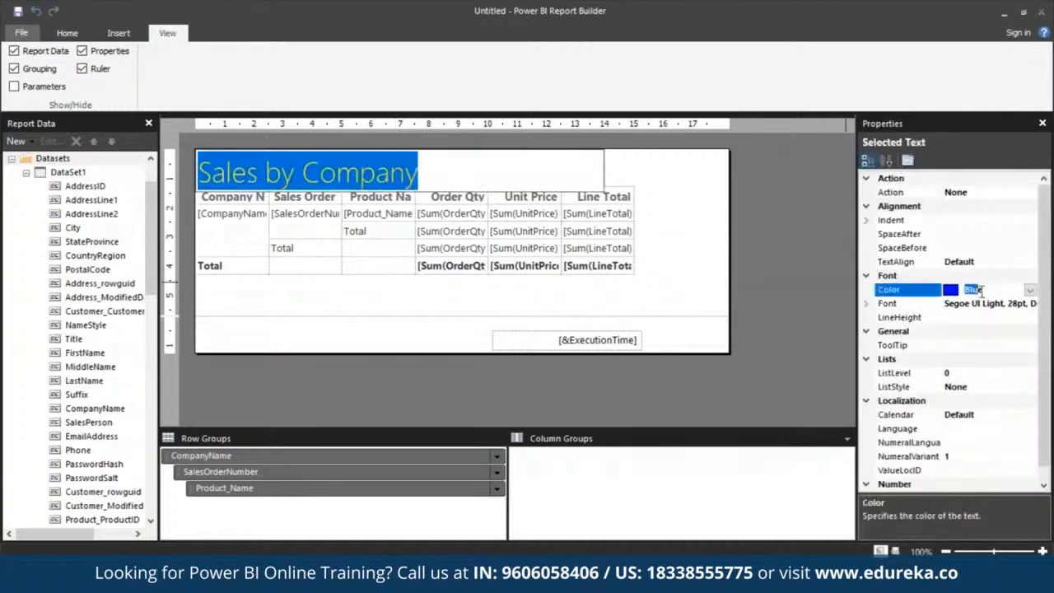
pyautogui.write('Black')
pyautogui.click(805, 312)
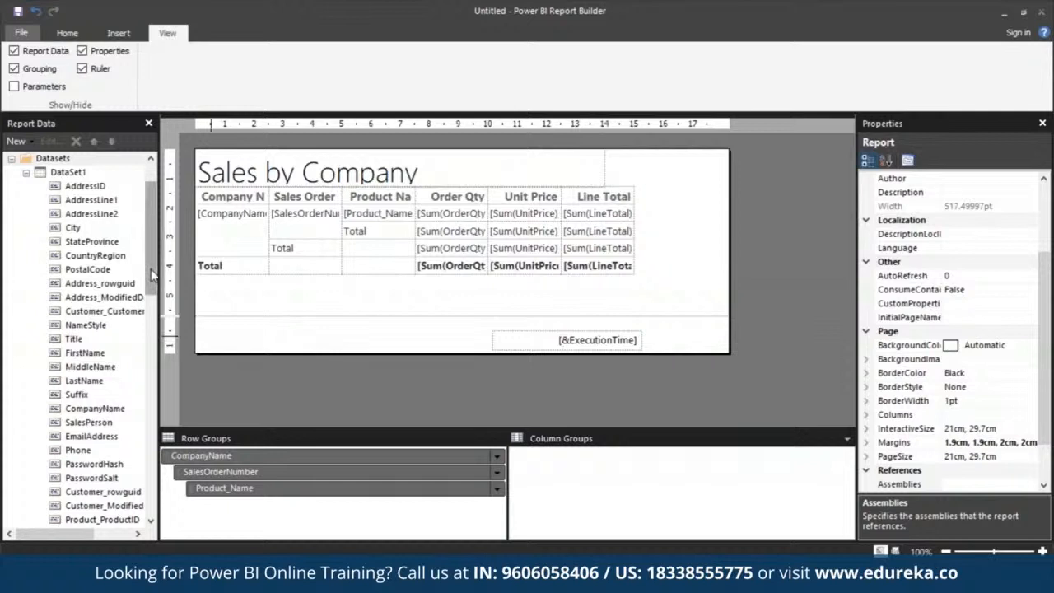
# Add the Page Number built-in field to the page footer beside the execution time and reduce its text box width
pyautogui.scroll(2, 153, 276)
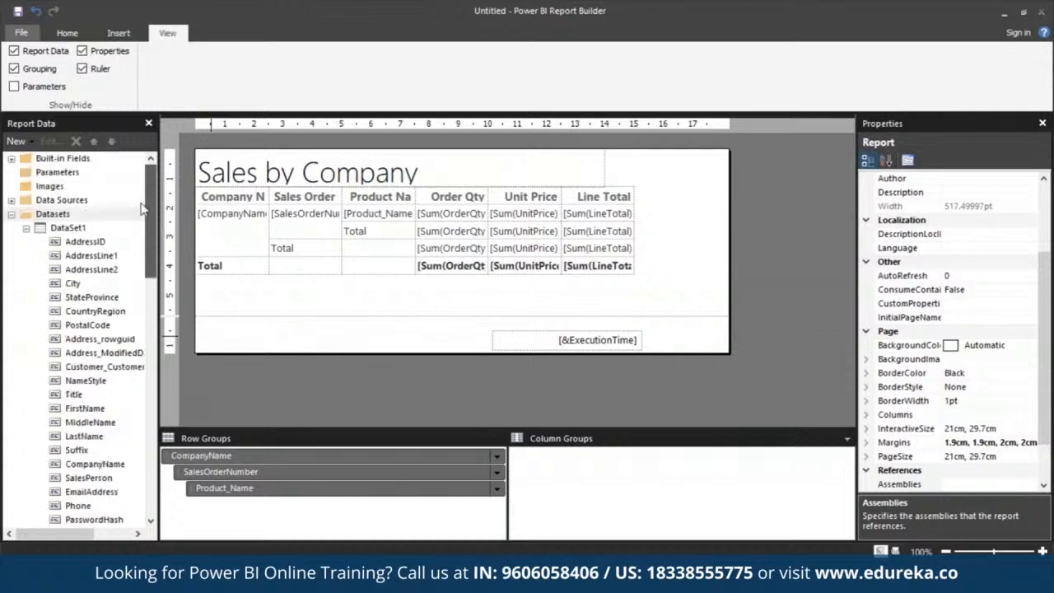
pyautogui.click(10, 158)
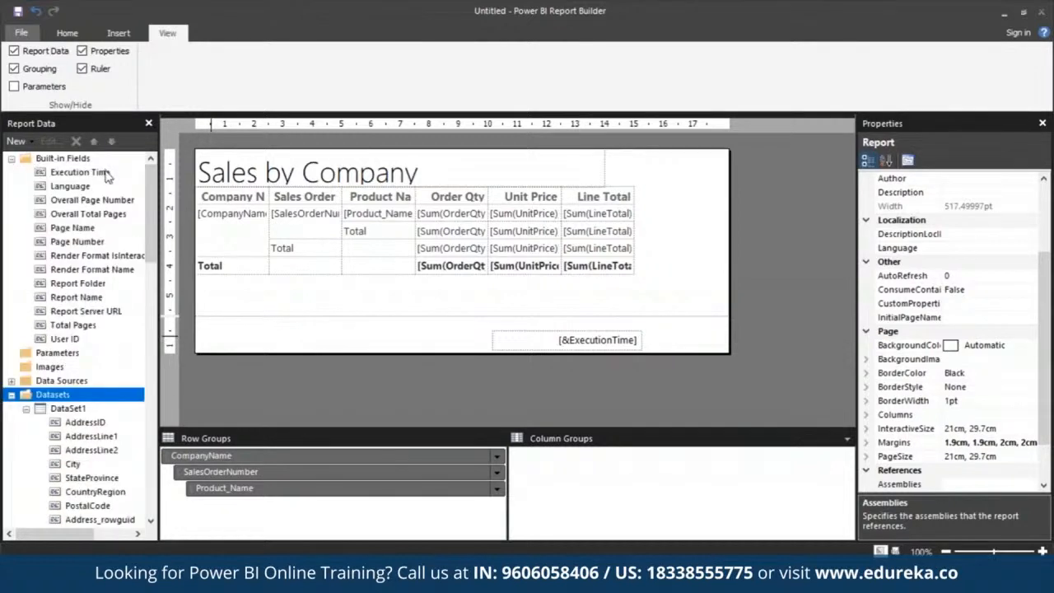
pyautogui.click(56, 245)
pyautogui.moveTo(56, 246); pyautogui.dragTo(429, 331)
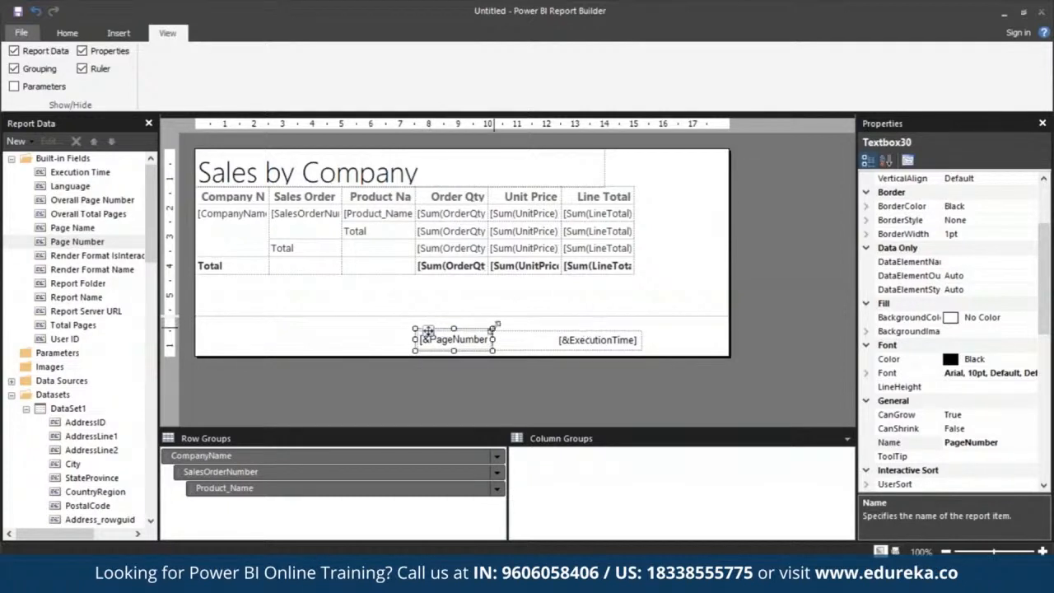
pyautogui.moveTo(427, 331); pyautogui.dragTo(452, 319)
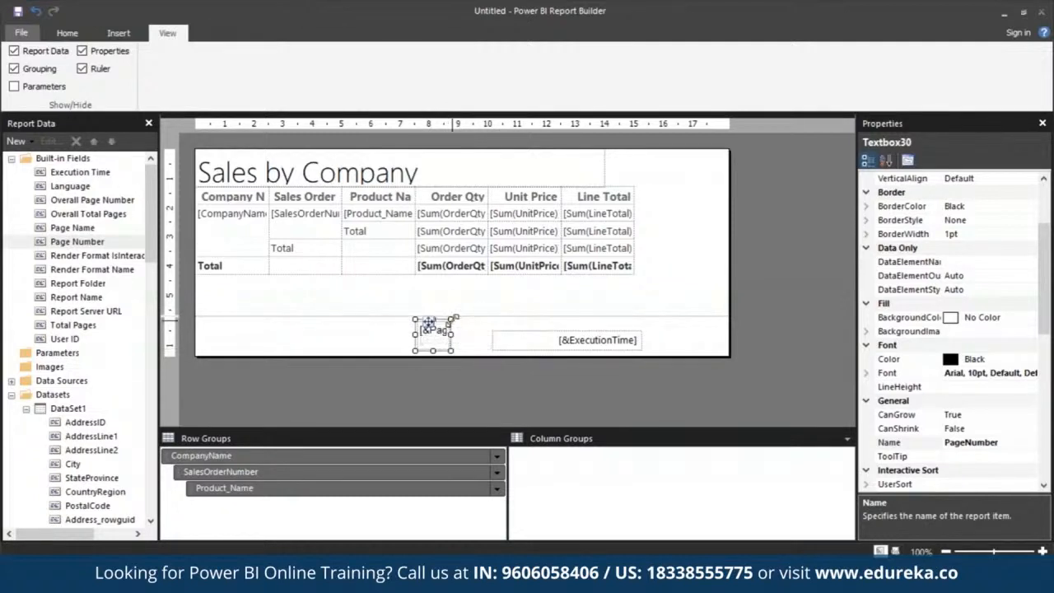
# Reshape the page number text box in the footer into a narrow, one-line box well clear of the execution time
pyautogui.click(119, 33)
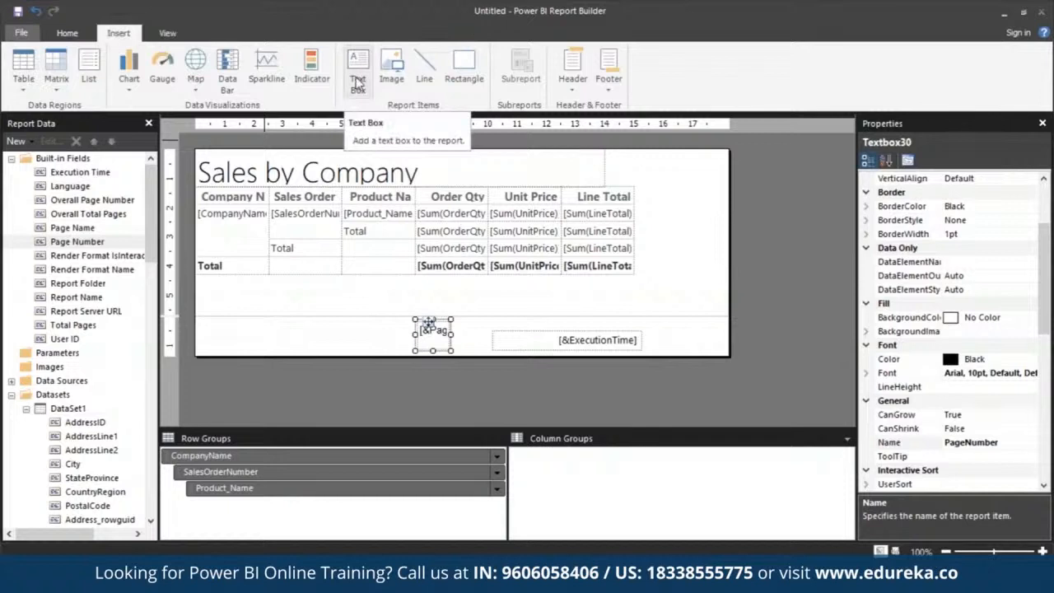
pyautogui.click(444, 331)
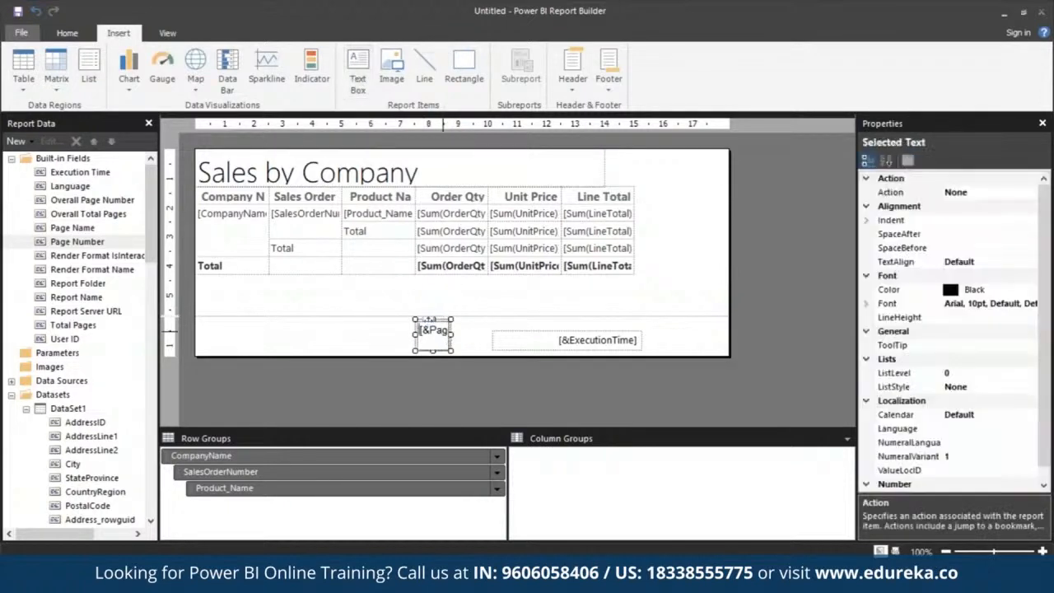
pyautogui.click(443, 331)
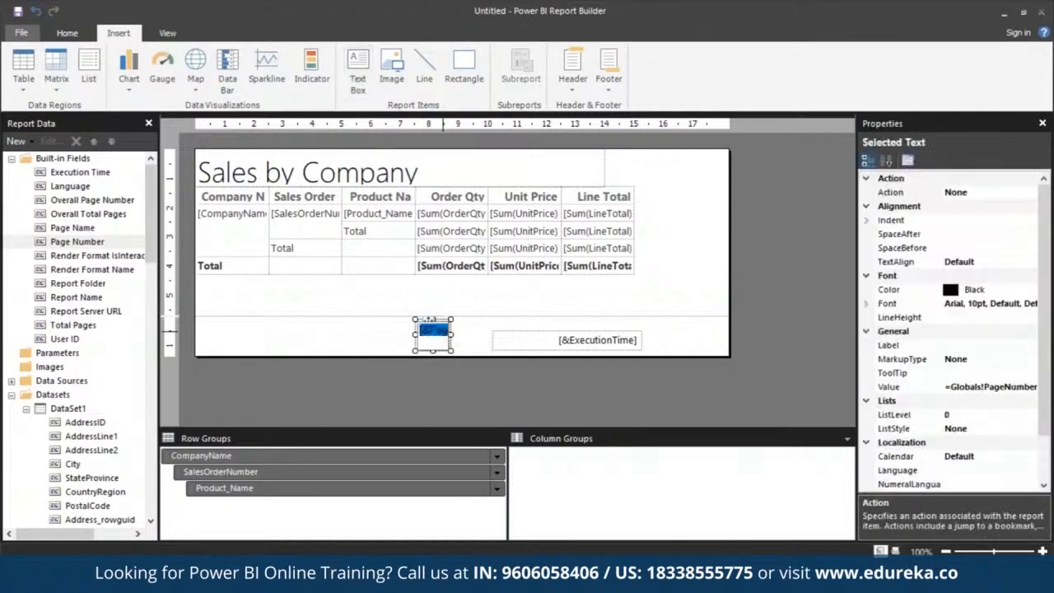
pyautogui.click(451, 374)
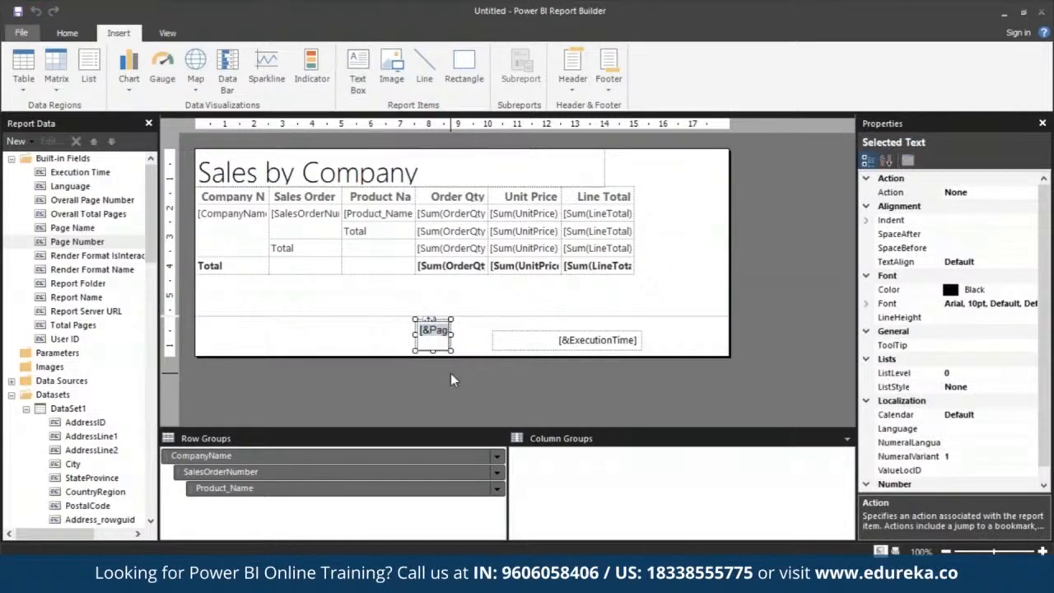
pyautogui.click(451, 379)
pyautogui.click(431, 322)
pyautogui.moveTo(431, 322); pyautogui.dragTo(544, 336)
pyautogui.moveTo(448, 336); pyautogui.dragTo(367, 337)
pyautogui.click(442, 332)
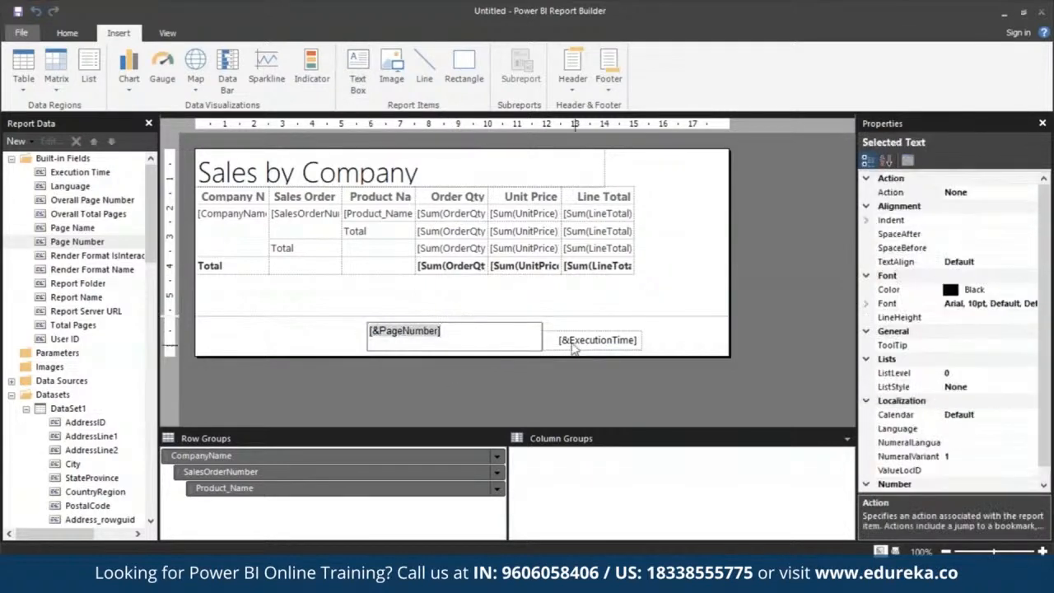
pyautogui.click(516, 323)
pyautogui.moveTo(543, 322); pyautogui.dragTo(391, 332)
pyautogui.click(397, 328)
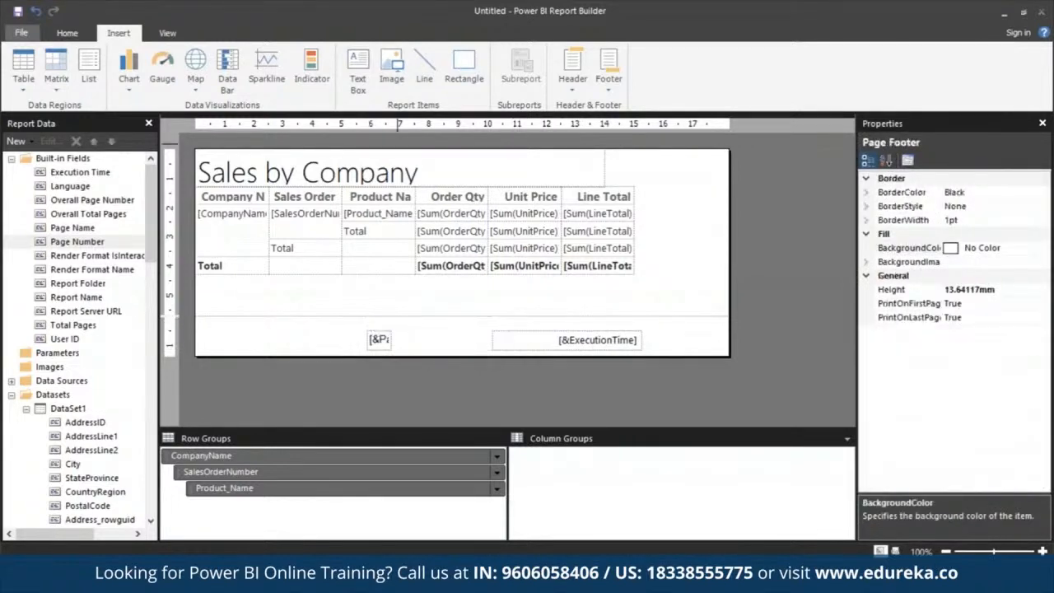
# Insert a small text box reading "of" directly after the page number in the footer
pyautogui.click(363, 87)
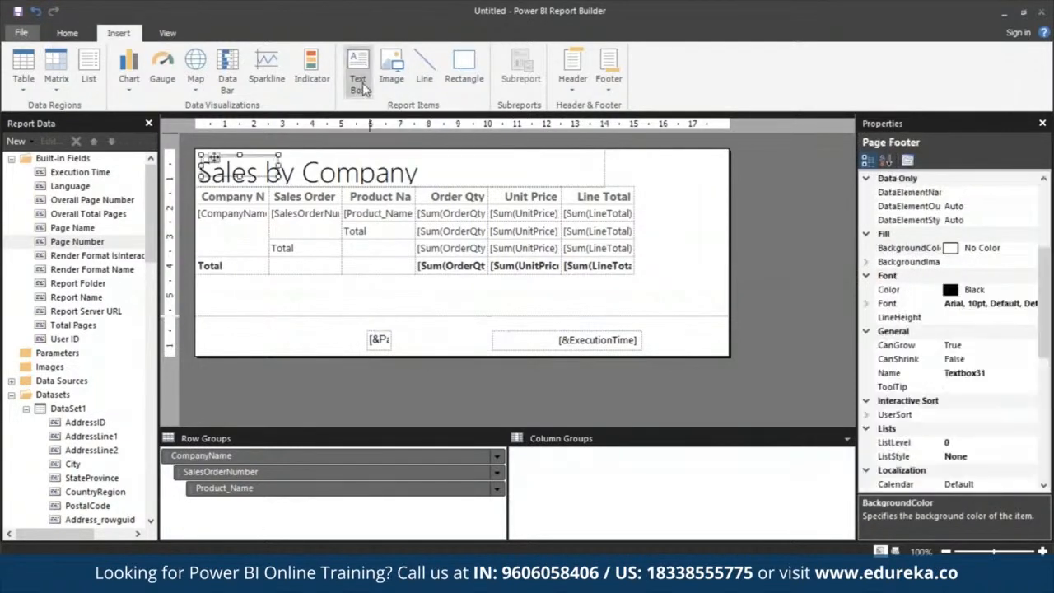
pyautogui.moveTo(393, 329); pyautogui.dragTo(419, 349)
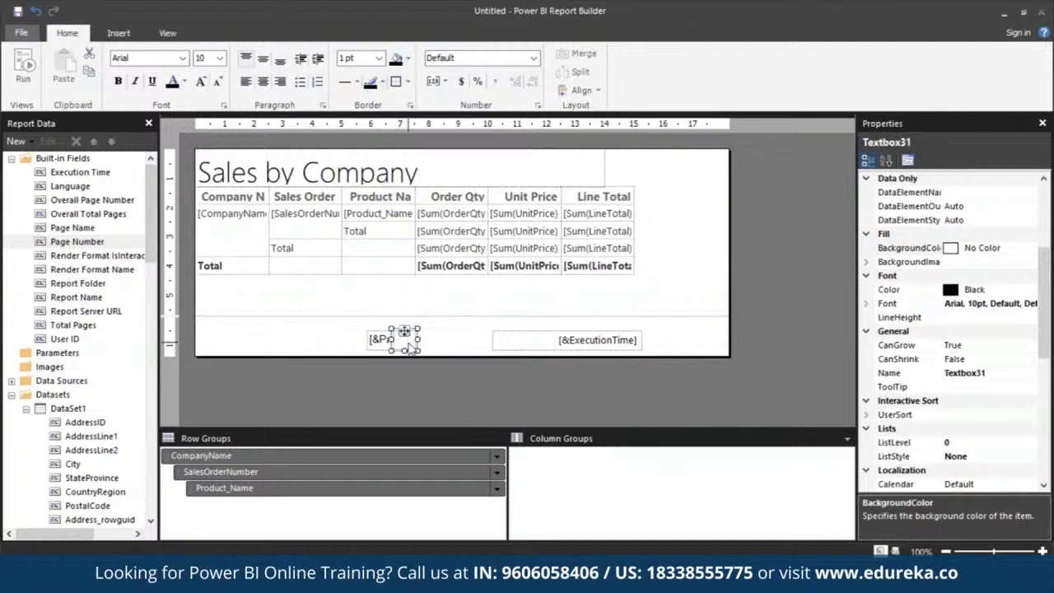
pyautogui.click(412, 344)
pyautogui.write('of')
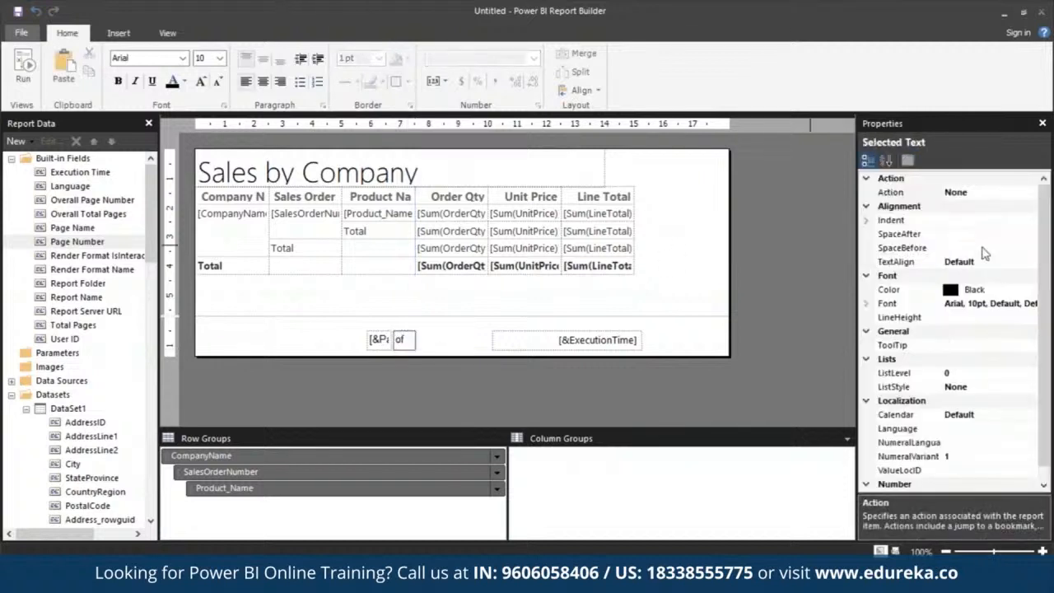
pyautogui.click(907, 262)
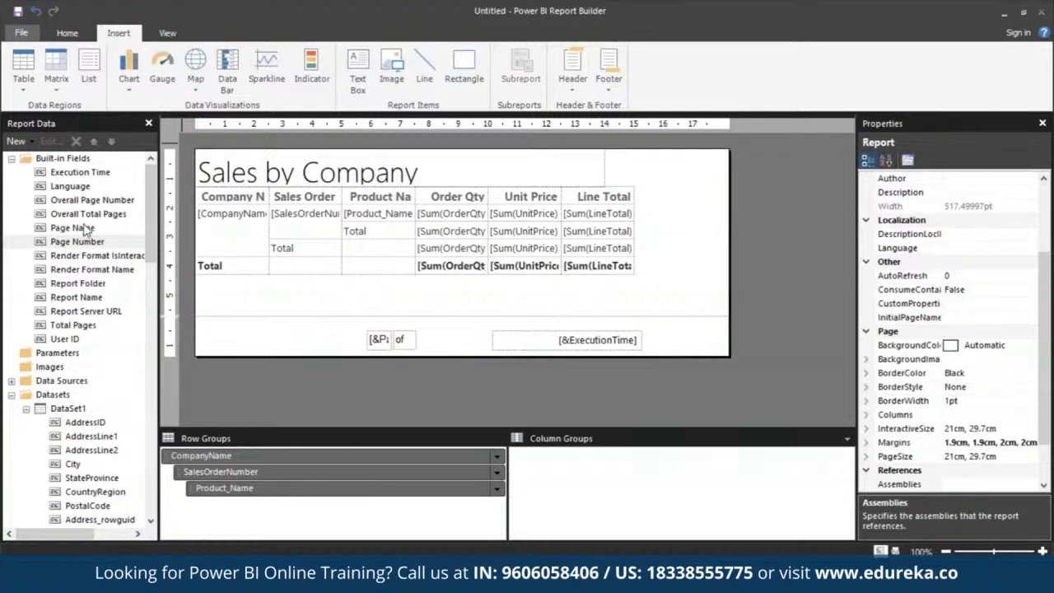
# Add the Overall Total Pages built-in field after the "of" text in the footer and narrow its text box
pyautogui.moveTo(87, 241); pyautogui.dragTo(419, 350)
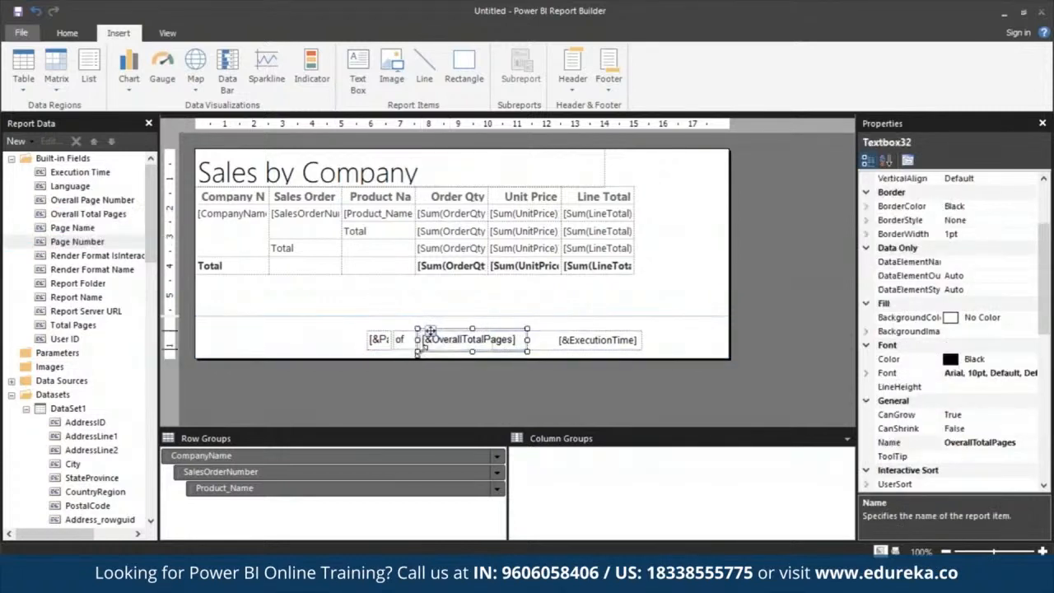
pyautogui.moveTo(526, 341); pyautogui.dragTo(437, 345)
pyautogui.click(347, 328)
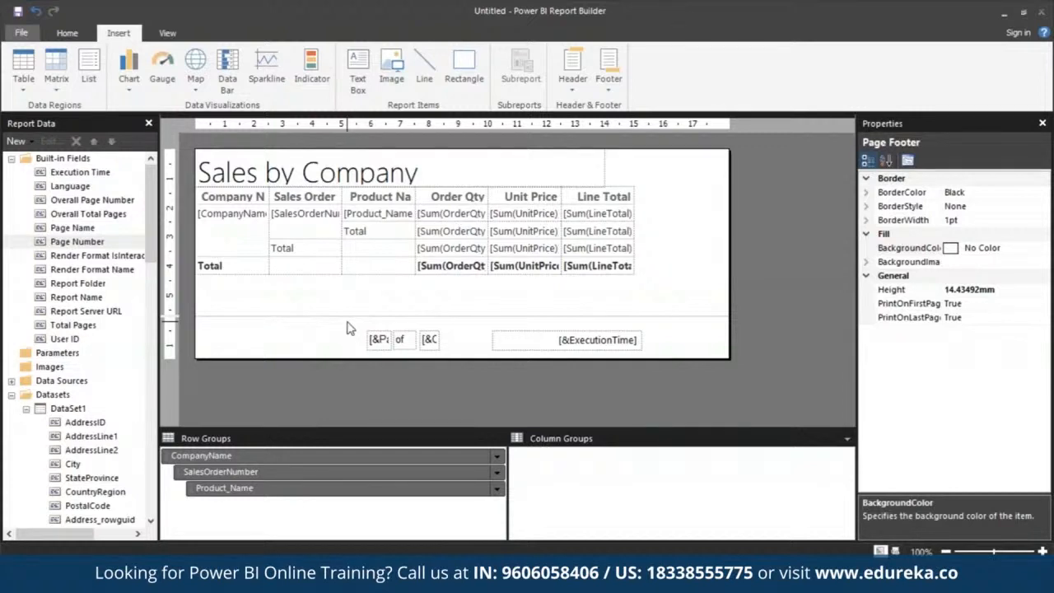
# Widen the Company Name and Product Name columns of the table so their full headings fit
pyautogui.click(256, 192)
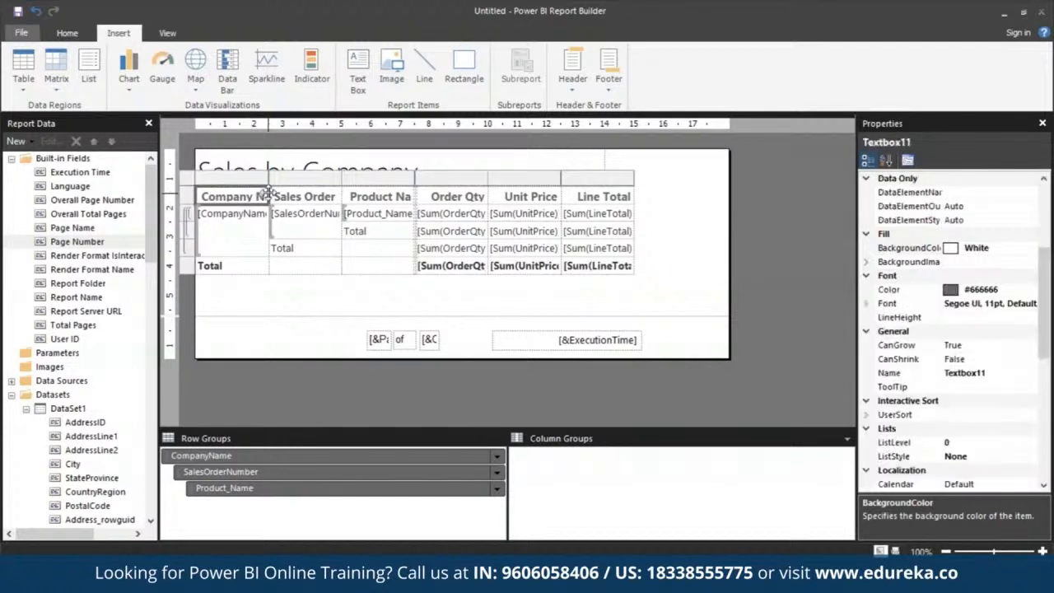
pyautogui.moveTo(268, 181); pyautogui.dragTo(313, 181)
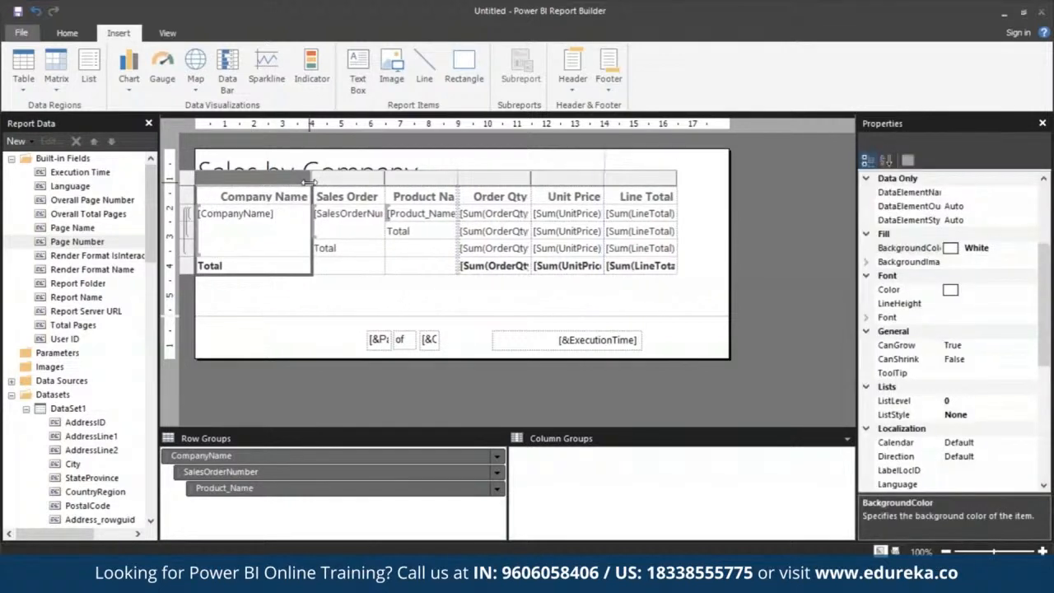
pyautogui.moveTo(459, 175); pyautogui.dragTo(483, 174)
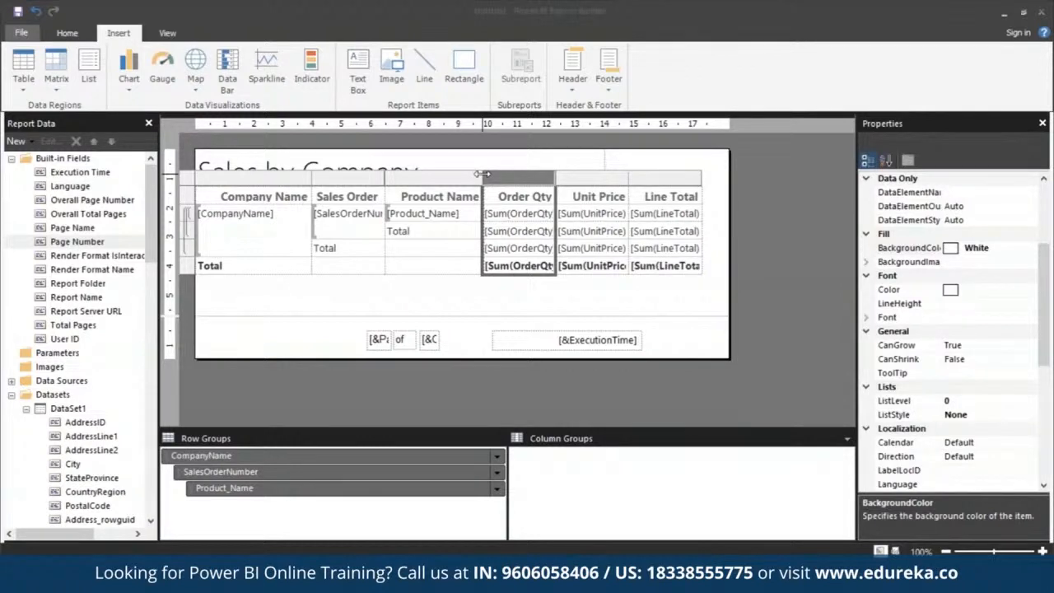
pyautogui.click(338, 345)
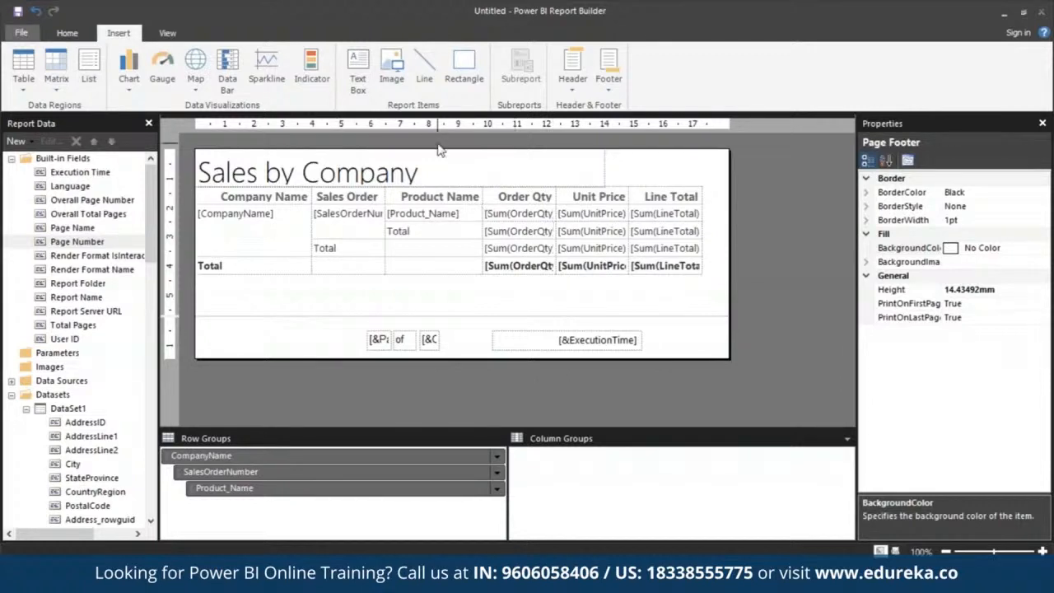
# Format the Order Qty, Unit Price and Line Total cells as currency and display sample values instead of placeholders
pyautogui.click(548, 198)
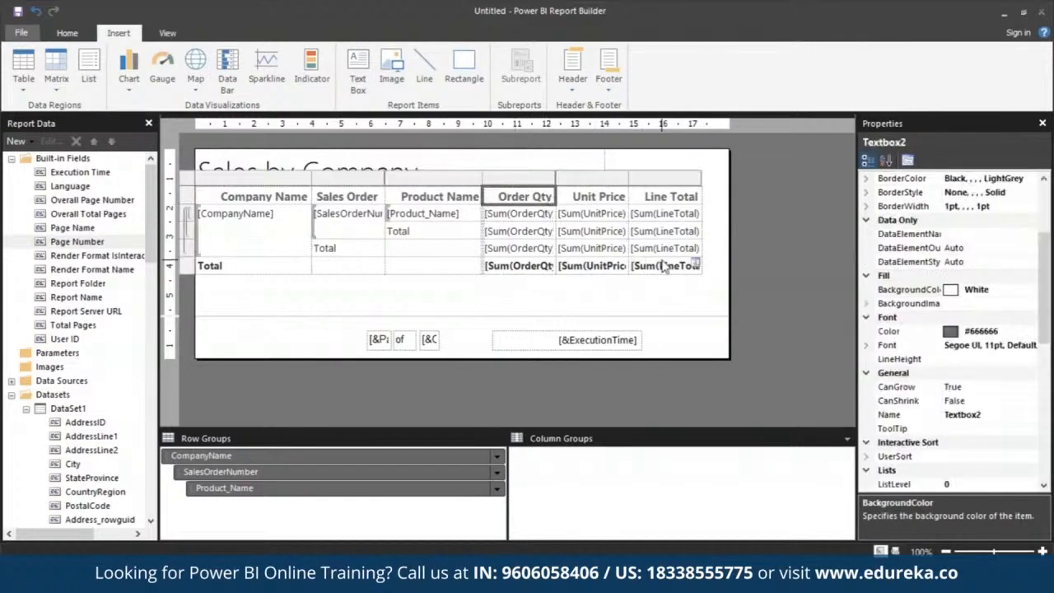
pyautogui.keyDown('shift'); pyautogui.click(666, 266); pyautogui.keyUp('shift')
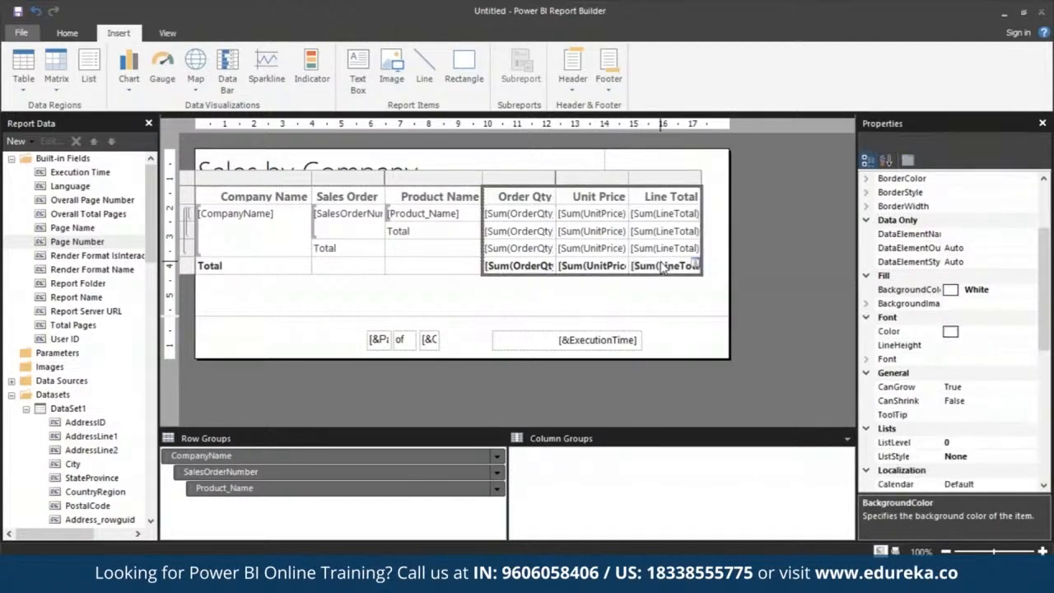
pyautogui.click(62, 33)
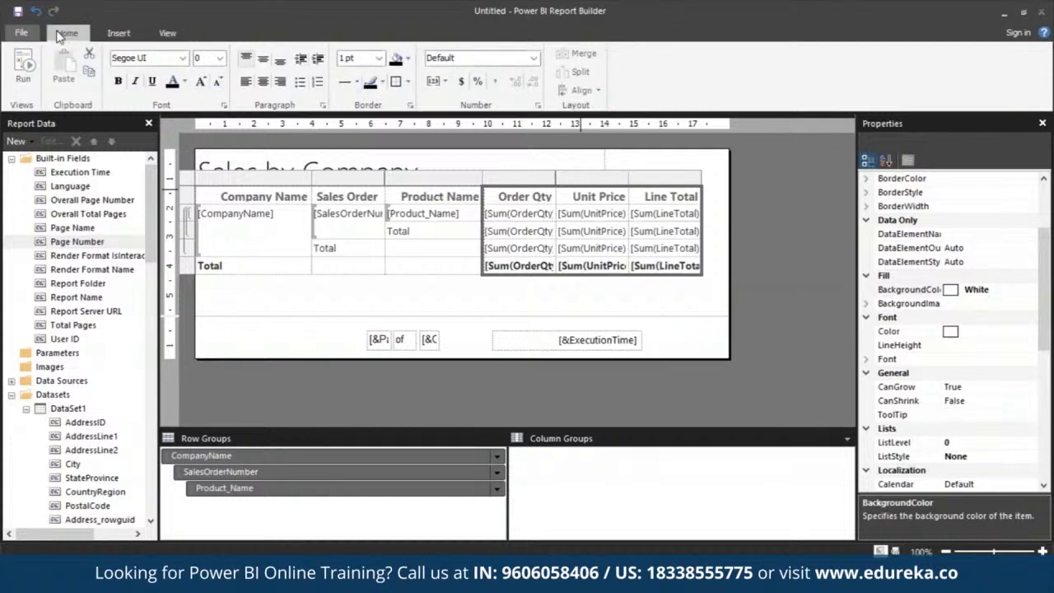
pyautogui.click(462, 82)
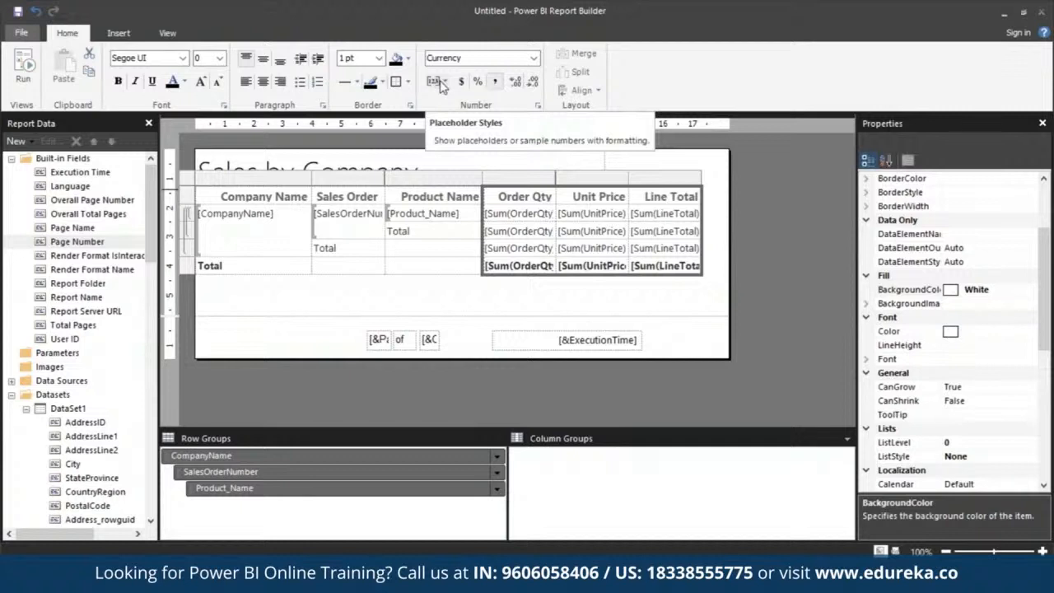
pyautogui.click(440, 83)
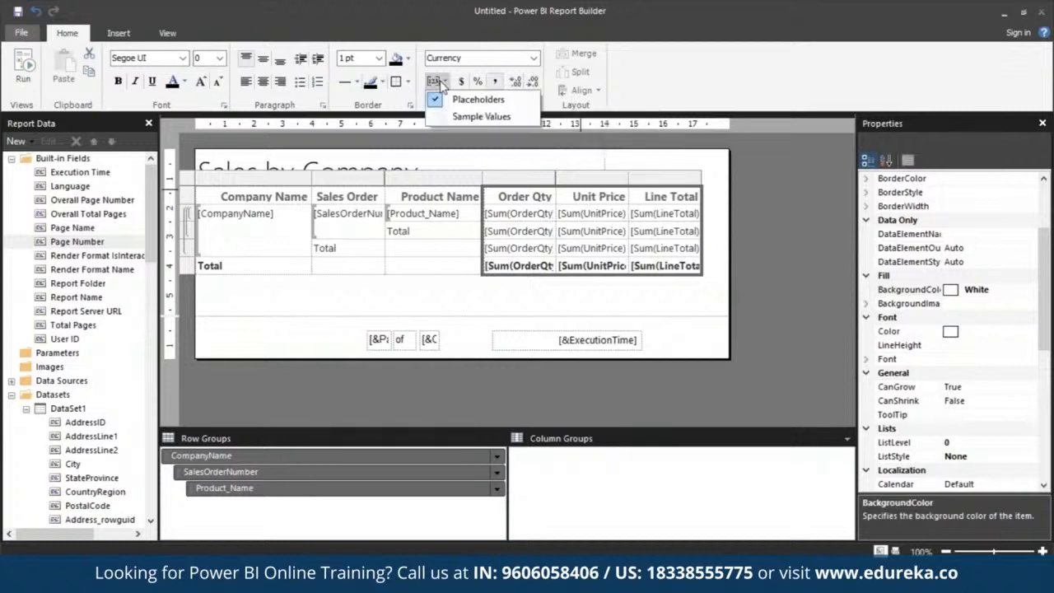
pyautogui.click(474, 116)
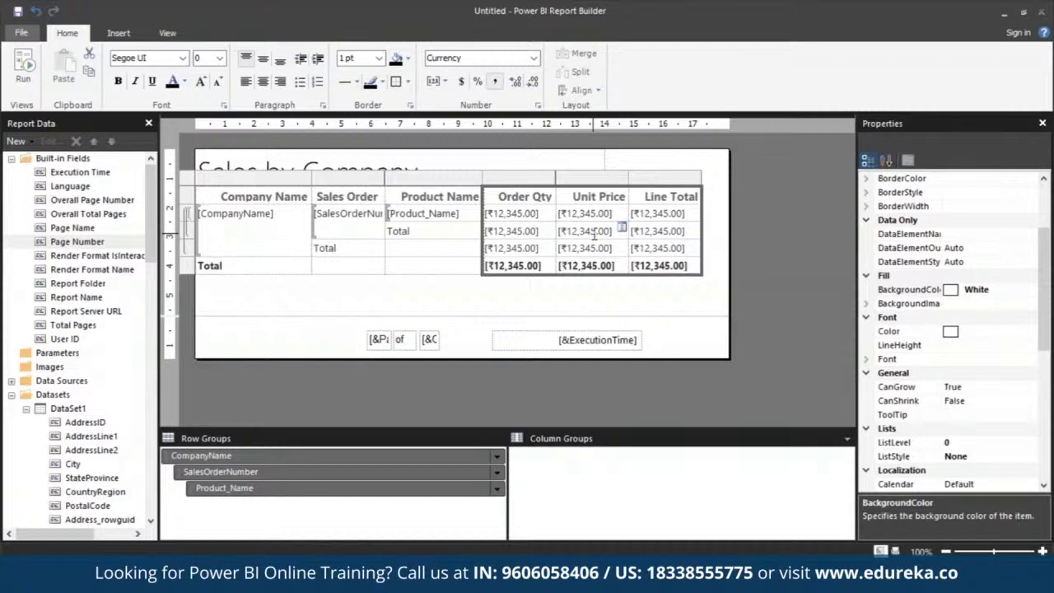
# Turn on Advanced Mode for the row and column groups so the static members are listed
pyautogui.click(696, 301)
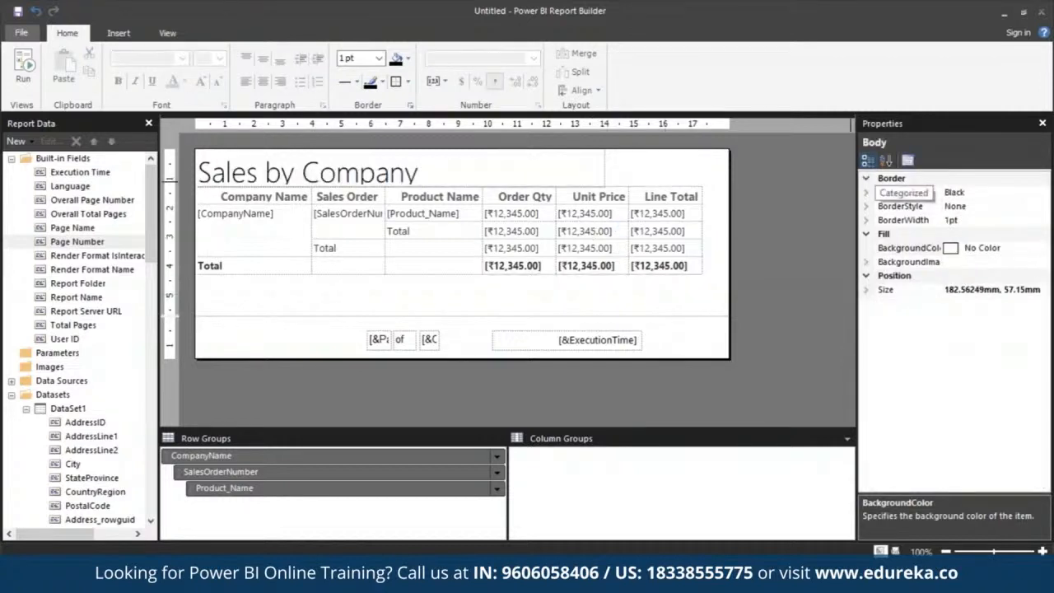
pyautogui.click(168, 33)
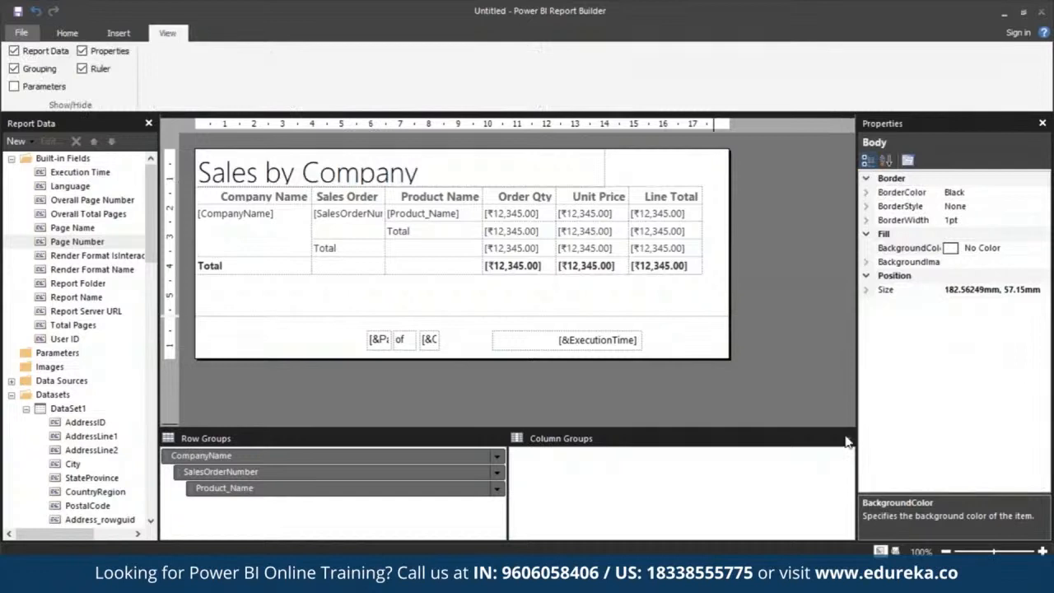
pyautogui.click(848, 439)
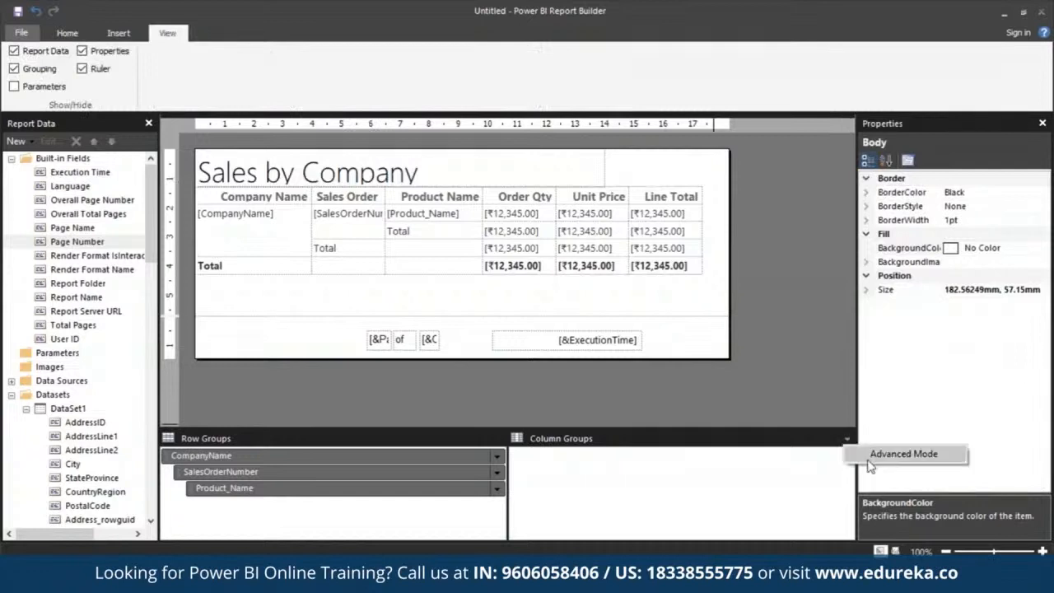
pyautogui.click(864, 452)
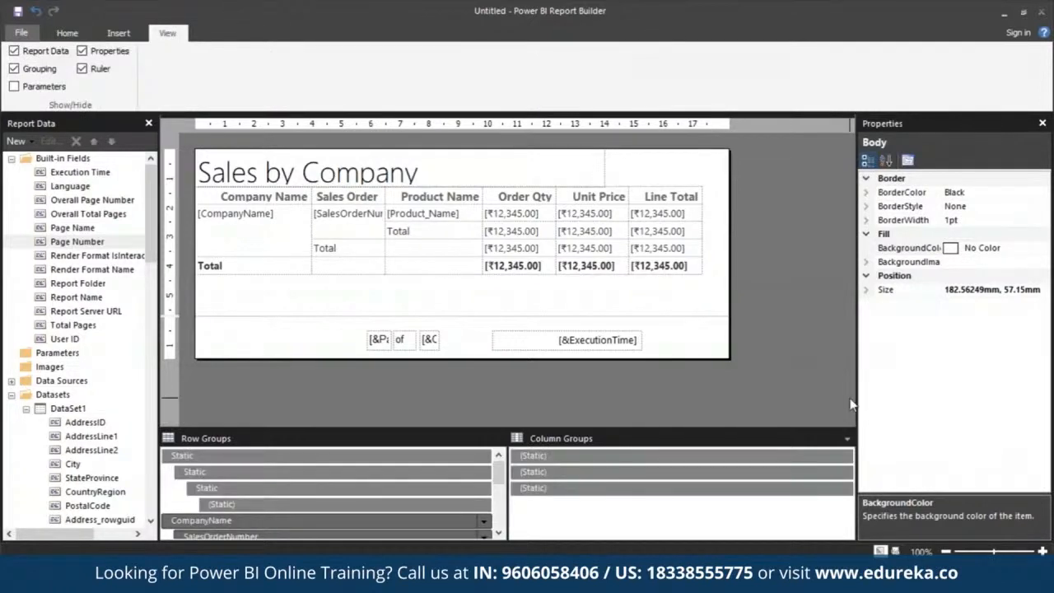
# Set the topmost static row group member to KeepWithGroup After and RepeatOnNewPage True so the table headings repeat on every page
pyautogui.click(353, 458)
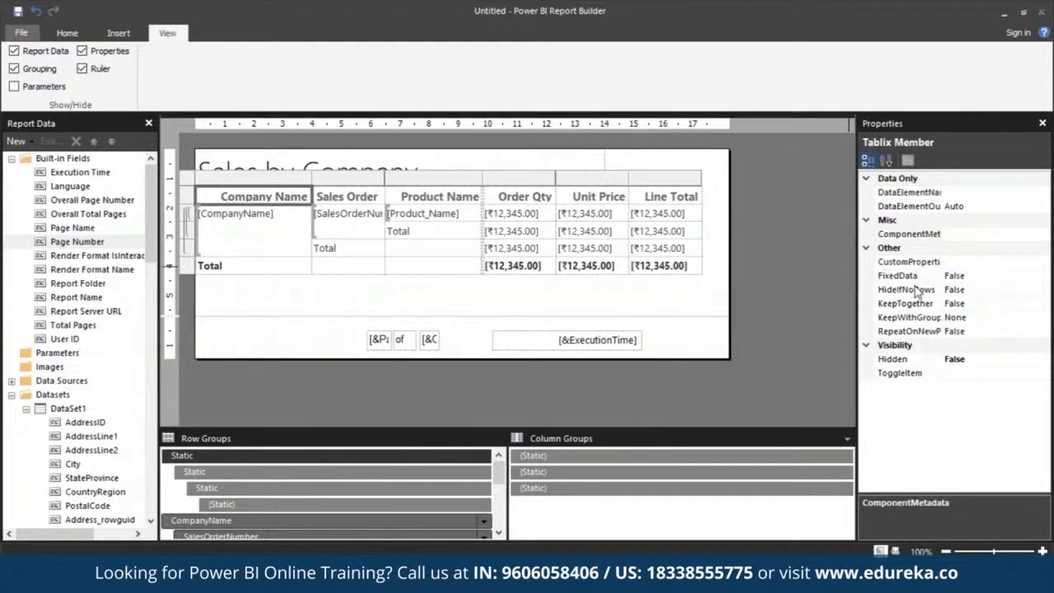
pyautogui.click(955, 318)
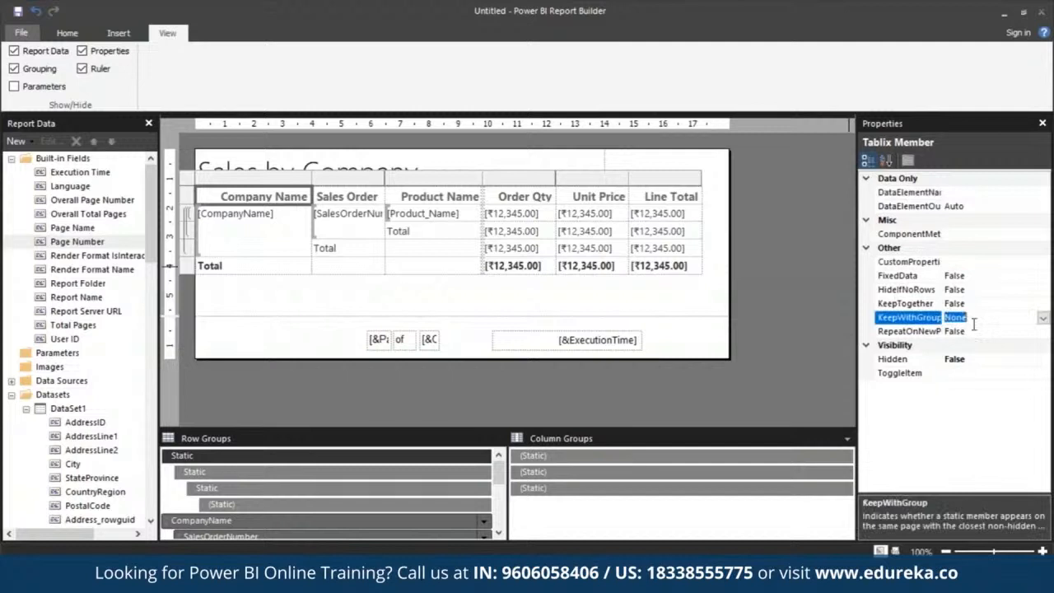
pyautogui.write('After')
pyautogui.click(966, 332)
pyautogui.moveTo(946, 331); pyautogui.dragTo(988, 335)
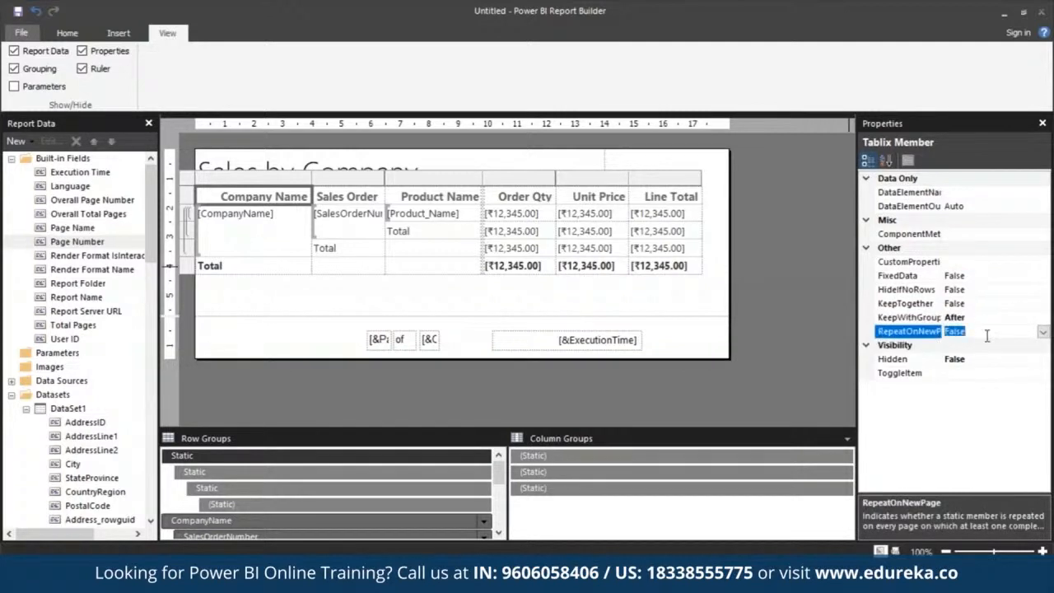
pyautogui.write('True')
# Run the report in print layout, page through to page 4 to check headings and column fit, and return to the design view
pyautogui.click(65, 38)
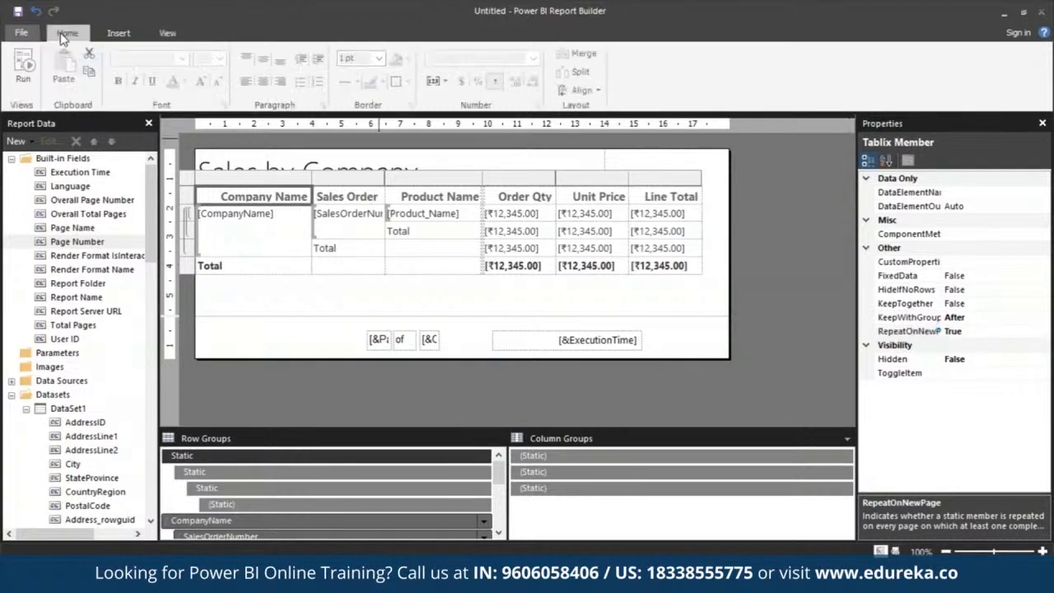
pyautogui.click(22, 78)
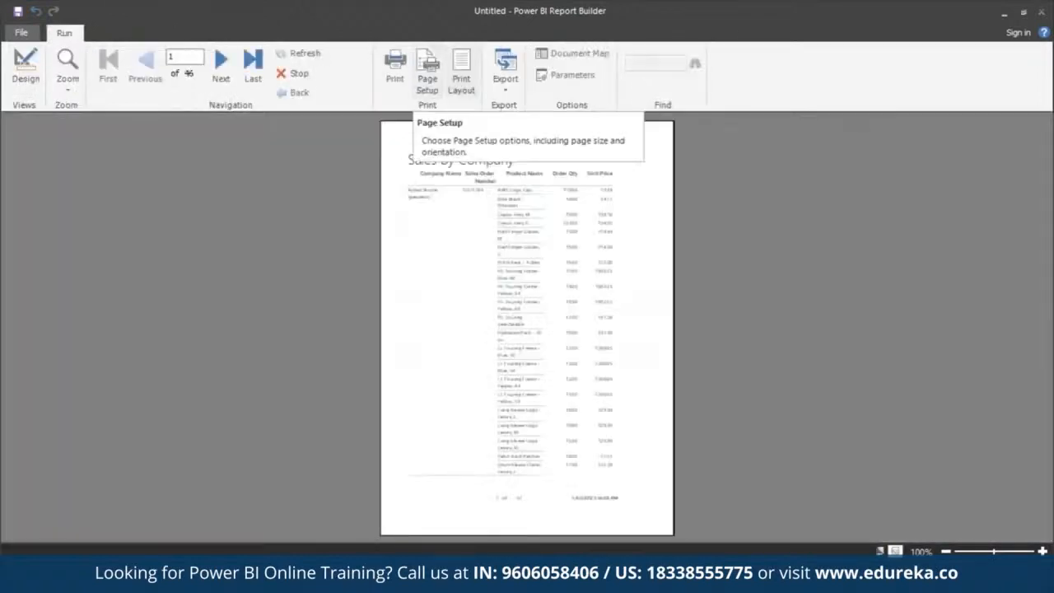
pyautogui.click(464, 70)
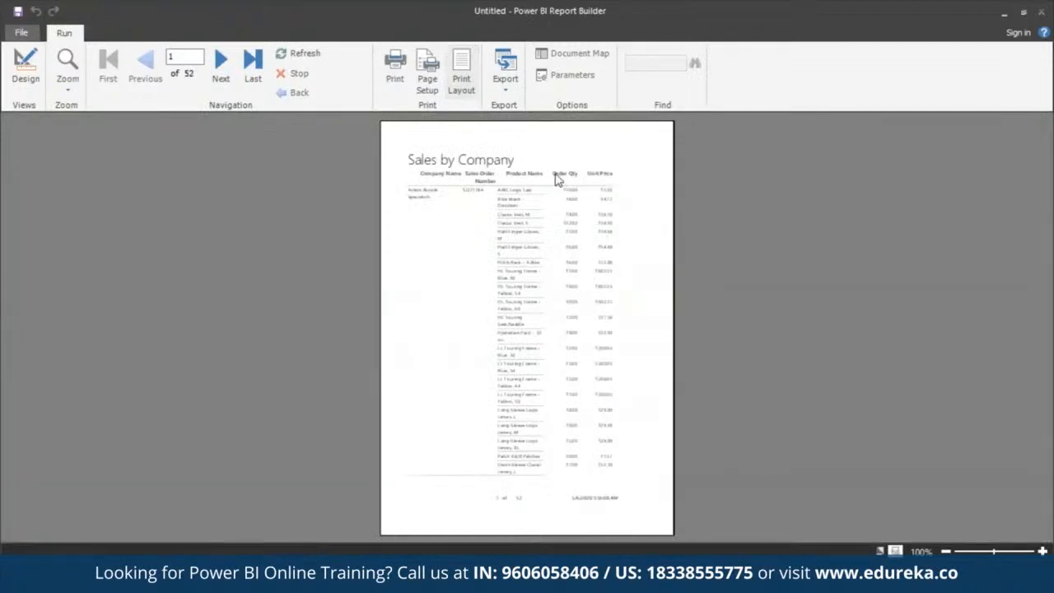
pyautogui.click(229, 71)
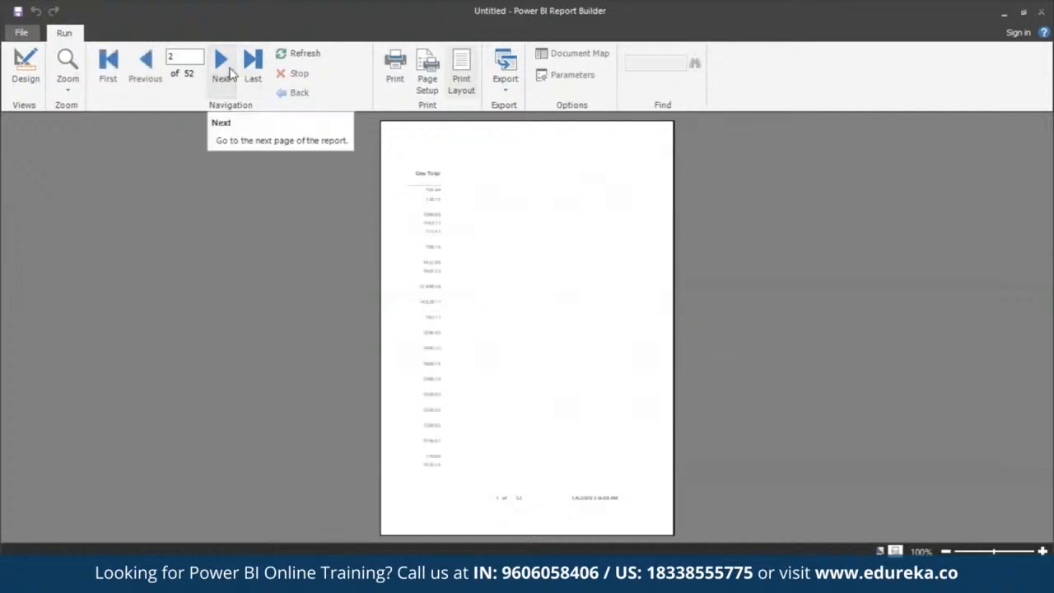
pyautogui.click(231, 72)
pyautogui.click(230, 72)
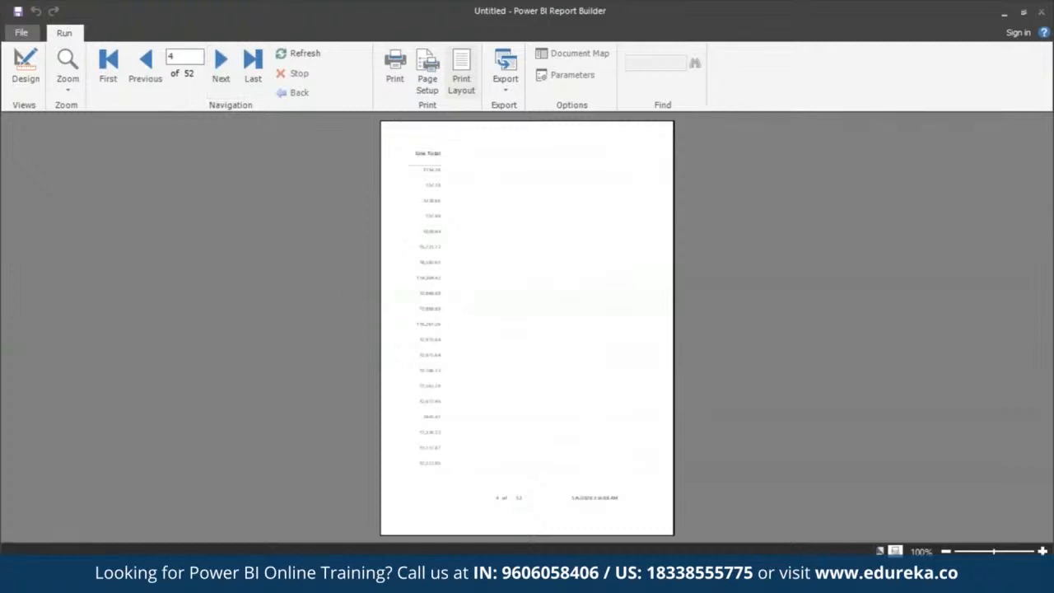
pyautogui.click(26, 65)
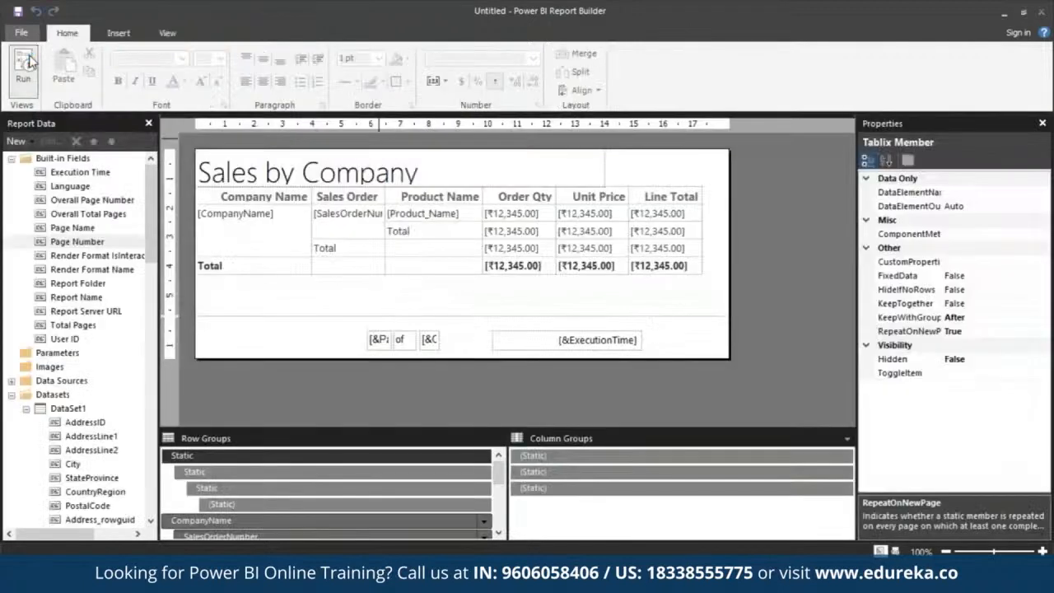
# Narrow the whole table to about 15 cm and adjust the Product Name, Order Qty, Unit Price and Line Total columns to fit their headings
pyautogui.click(704, 194)
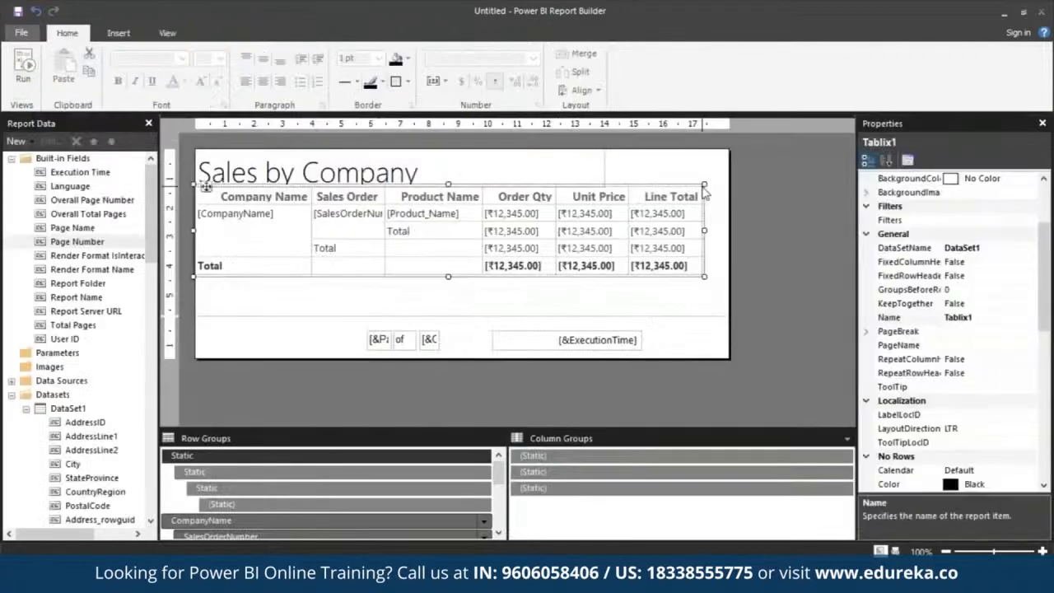
pyautogui.moveTo(703, 184); pyautogui.dragTo(606, 182)
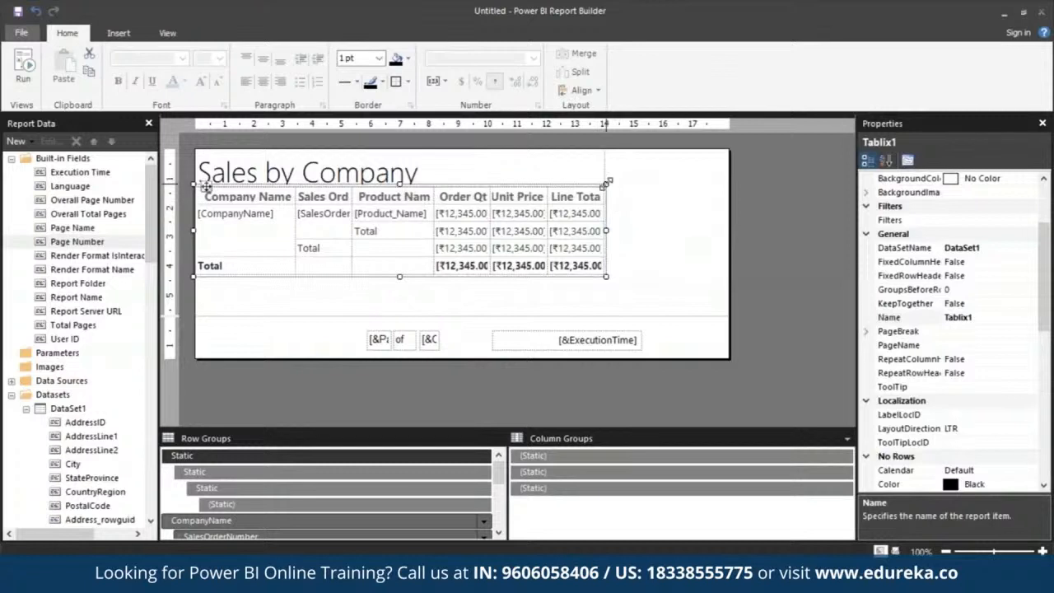
pyautogui.click(552, 198)
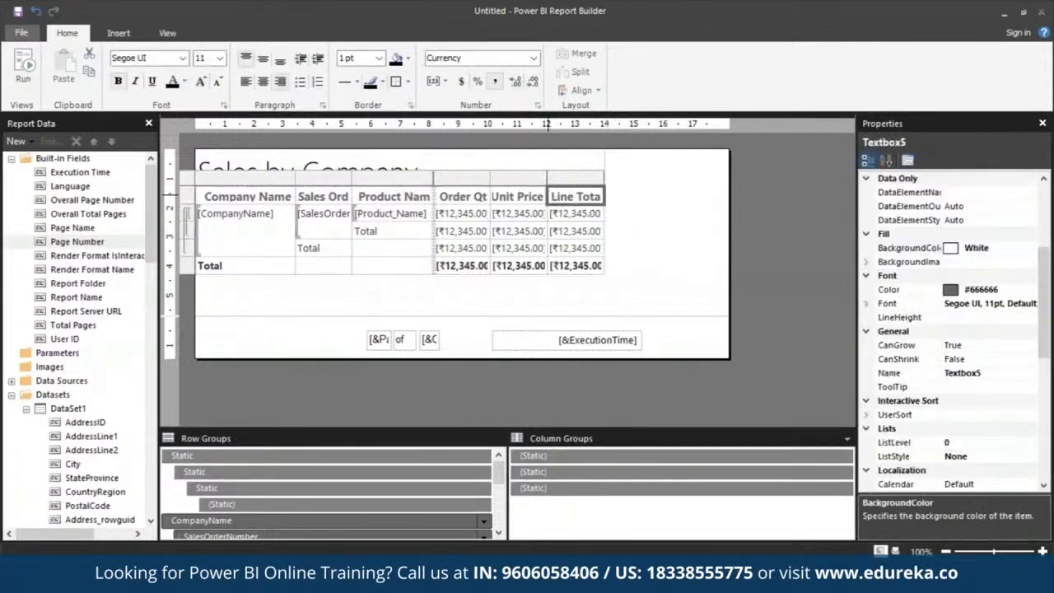
pyautogui.moveTo(547, 176); pyautogui.dragTo(604, 176)
pyautogui.moveTo(536, 176); pyautogui.dragTo(438, 179)
pyautogui.moveTo(353, 179); pyautogui.dragTo(365, 180)
pyautogui.click(537, 296)
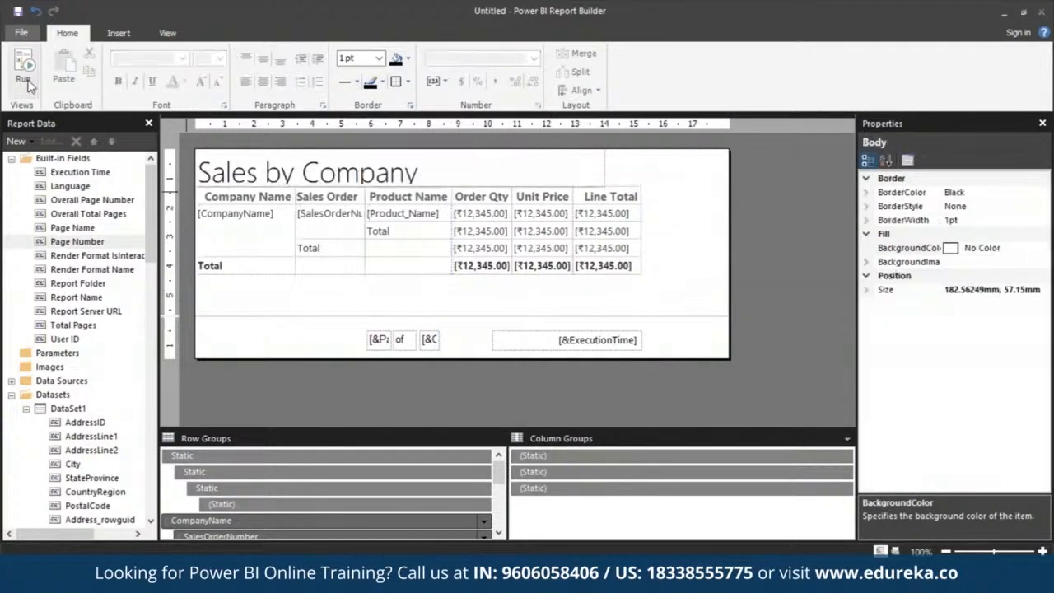
# Run the report again and inspect its first page and its last two pages in print layout
pyautogui.press('F5')
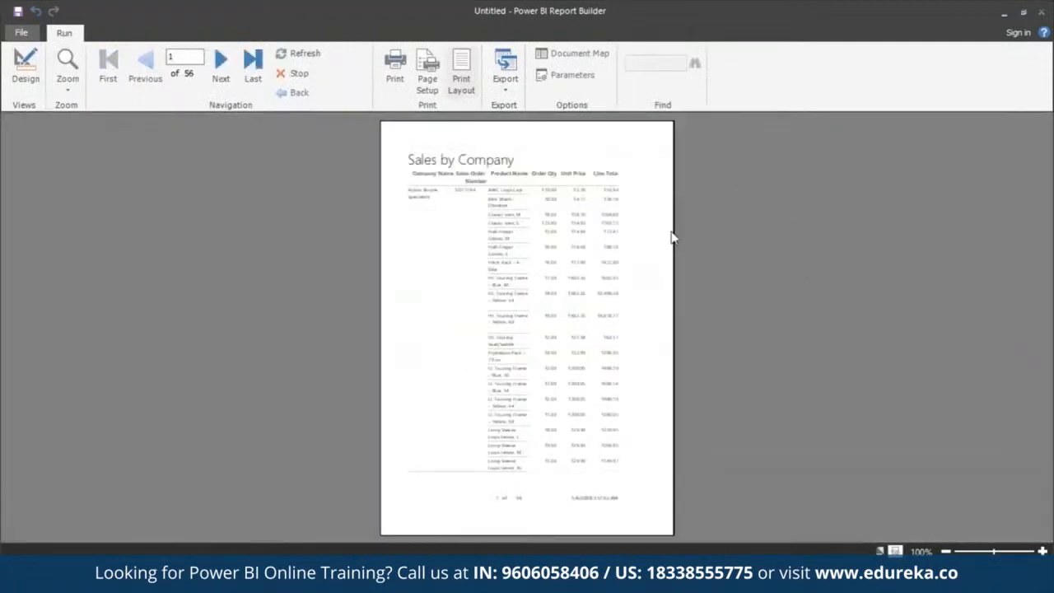
pyautogui.click(256, 74)
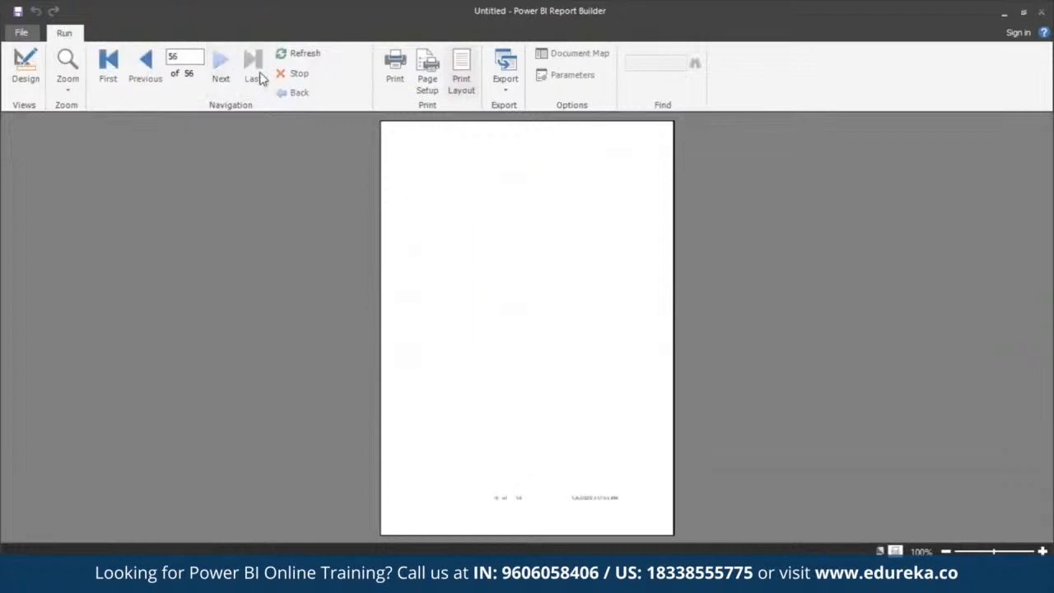
pyautogui.click(145, 62)
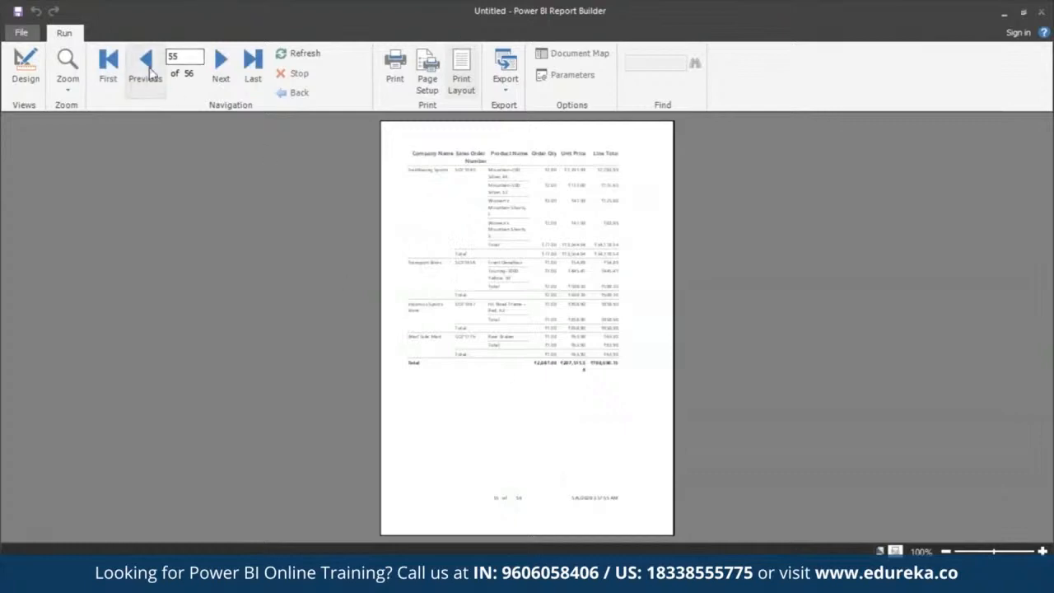
pyautogui.click(108, 62)
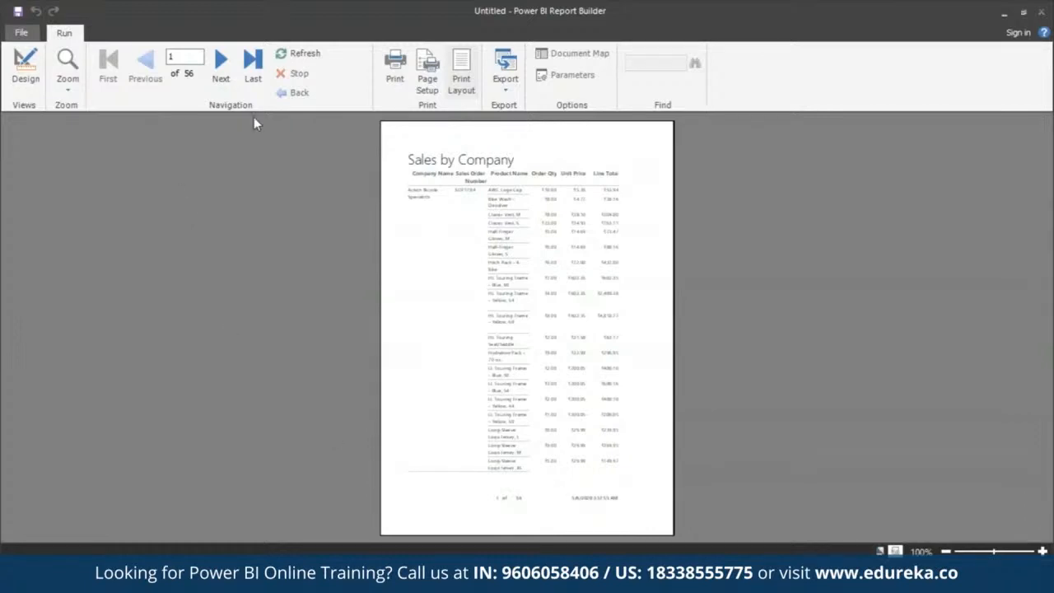
# Turn off print layout and review the first report page from the title down to the footer and back
pyautogui.click(465, 86)
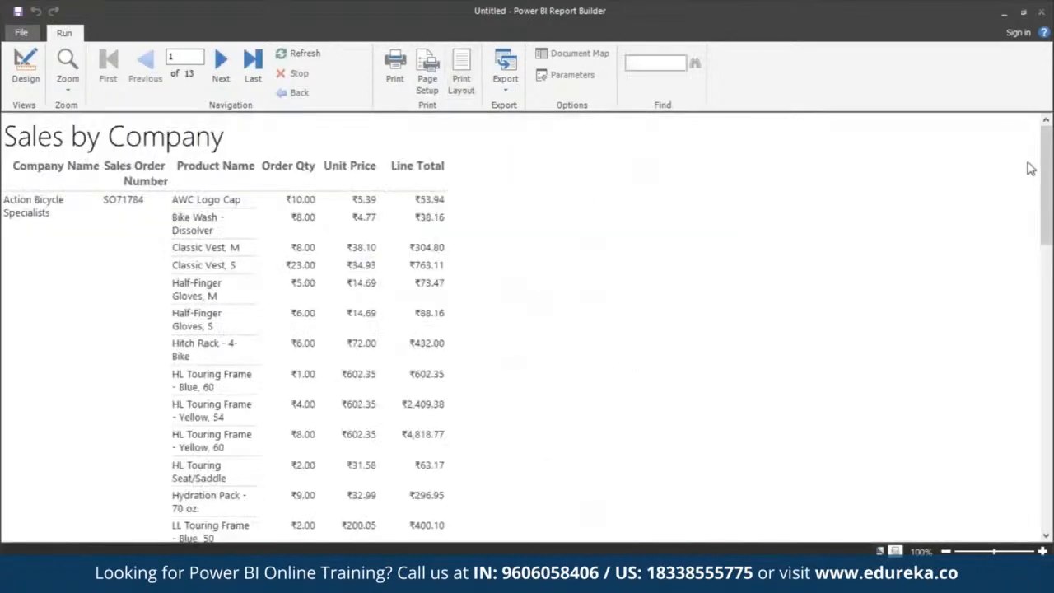
pyautogui.moveTo(1048, 157); pyautogui.dragTo(1047, 443)
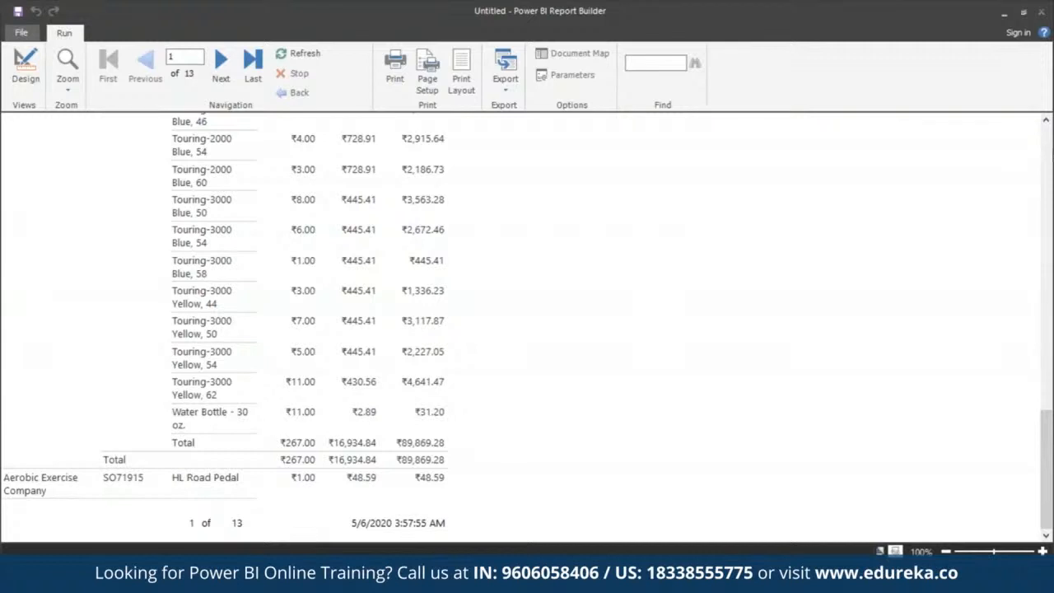
pyautogui.click(1049, 157)
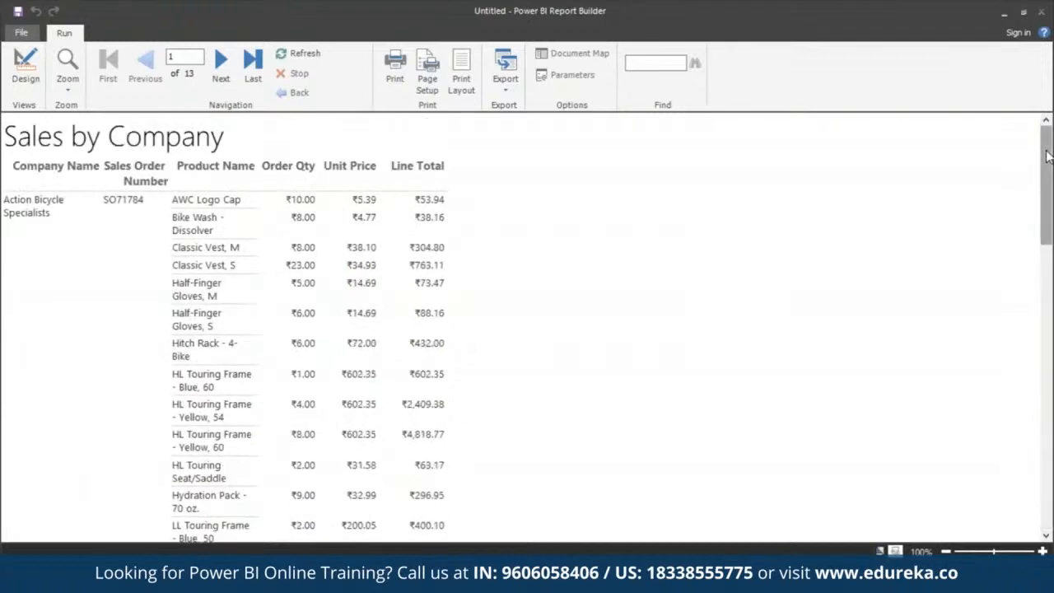